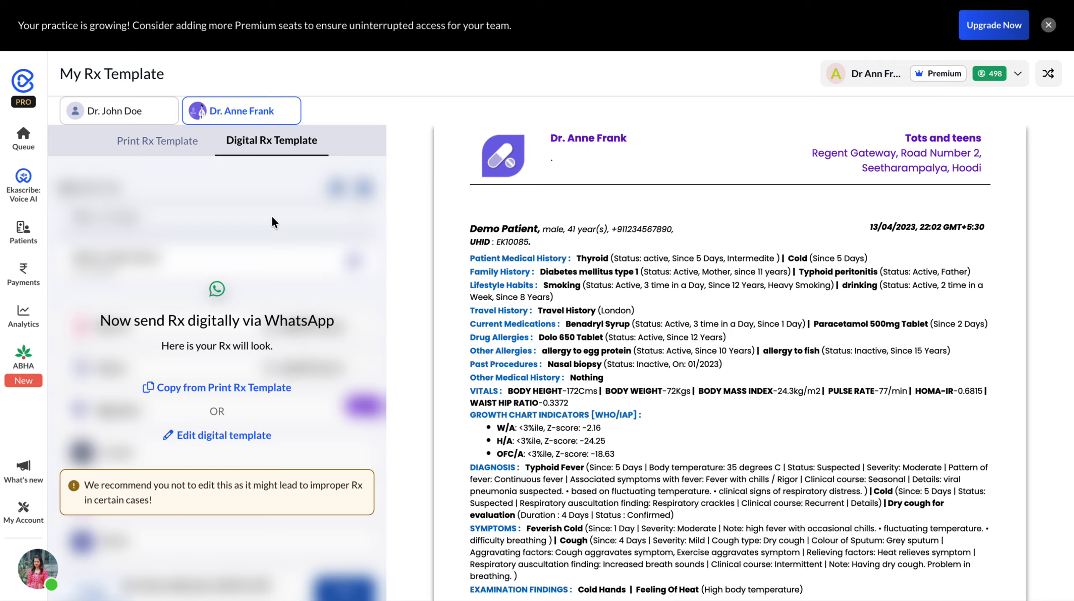
- Open the print prescription template and check the clinic choices, keeping Tots and teens selected
{"action": "left_click", "coordinate": [161, 146]}
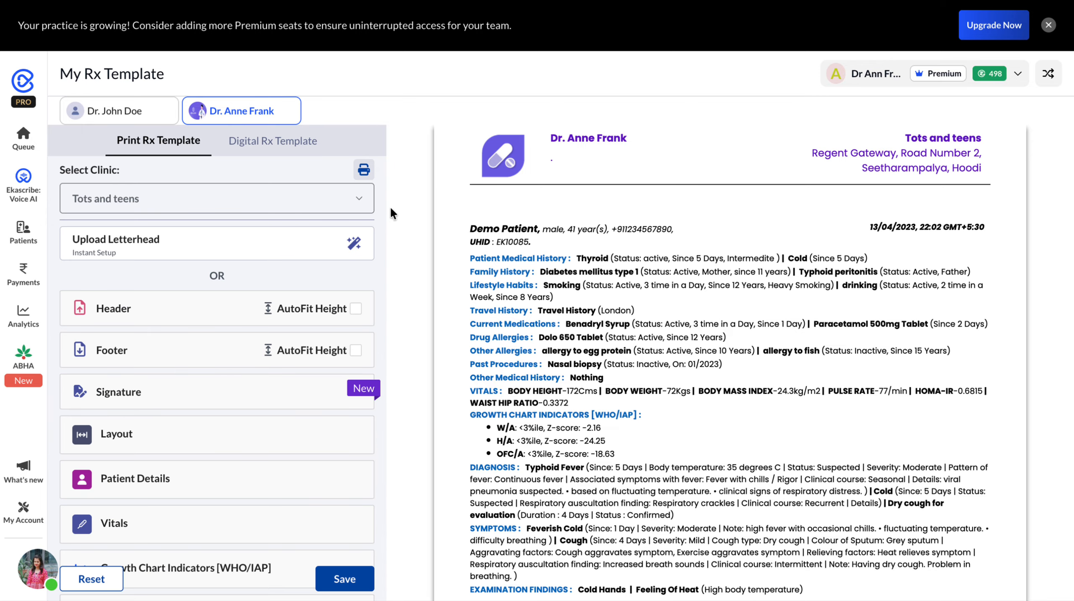
{"action": "left_click", "coordinate": [348, 189]}
{"action": "left_click", "coordinate": [356, 205]}
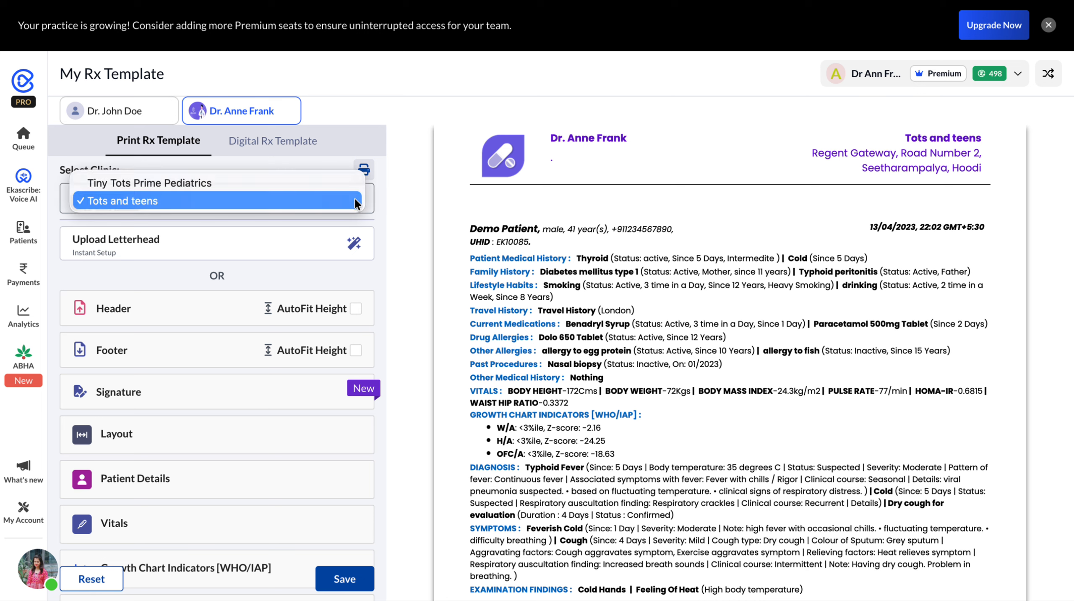
{"action": "left_click", "coordinate": [395, 188]}
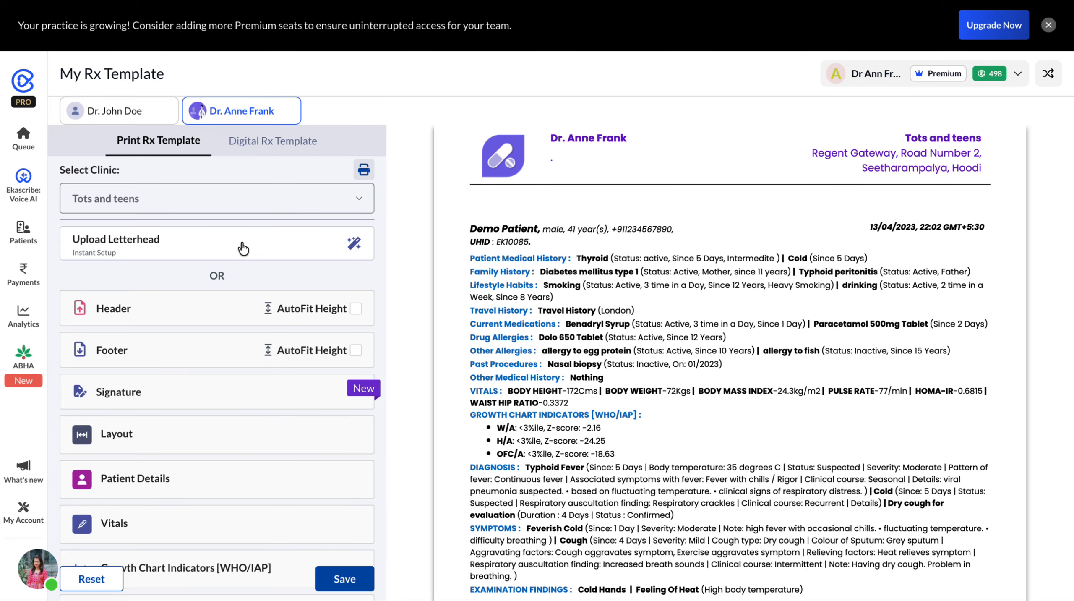
- Upload Medical Doctor Letterhead Template.jpg from Downloads as the template's letterhead
{"action": "left_click", "coordinate": [142, 248]}
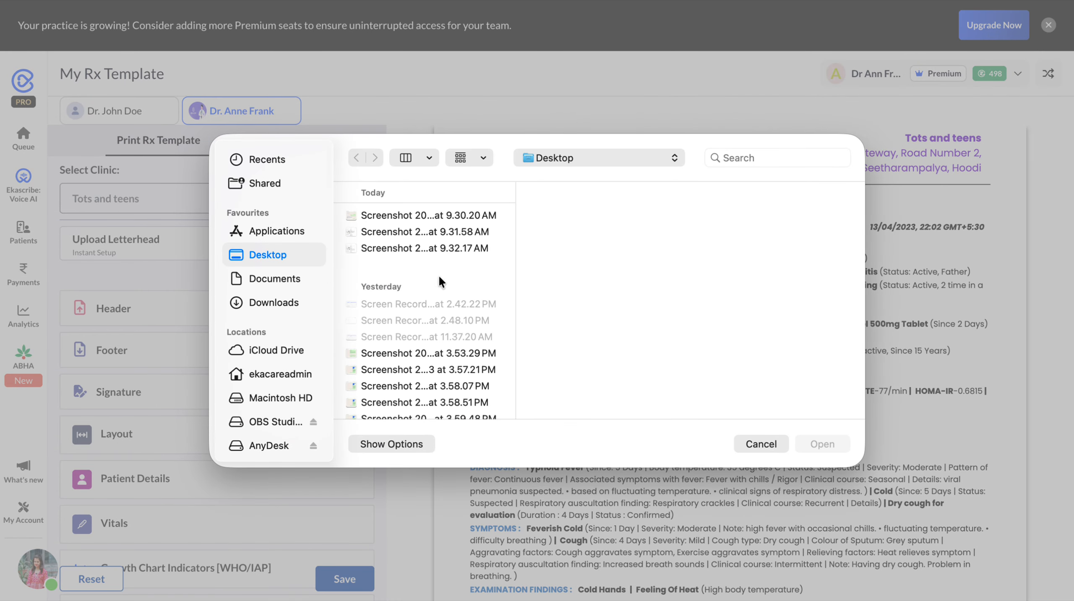
{"action": "left_click", "coordinate": [289, 302]}
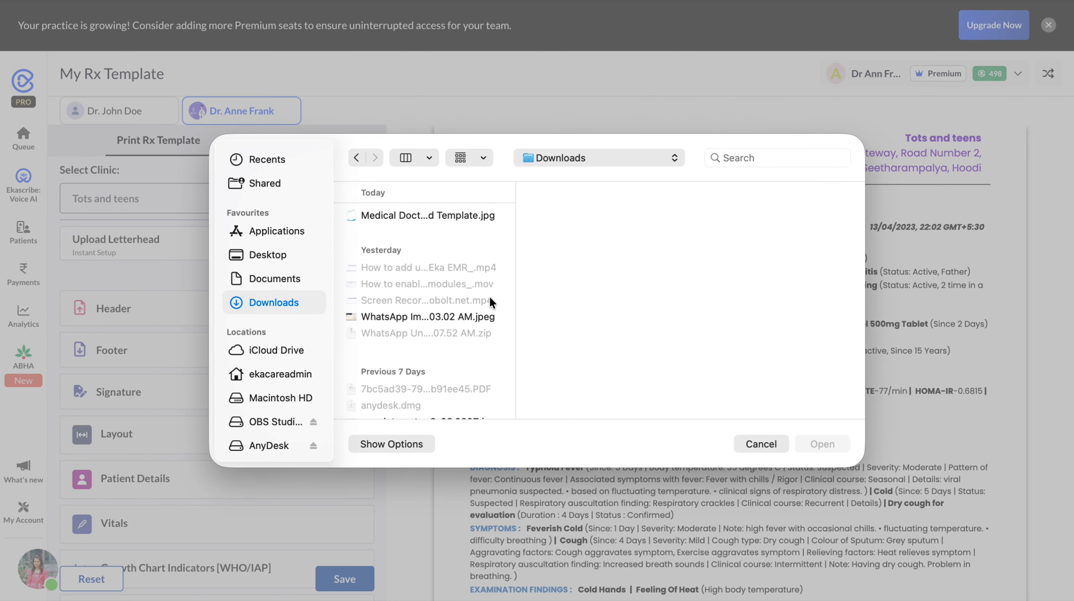
{"action": "left_click", "coordinate": [438, 215]}
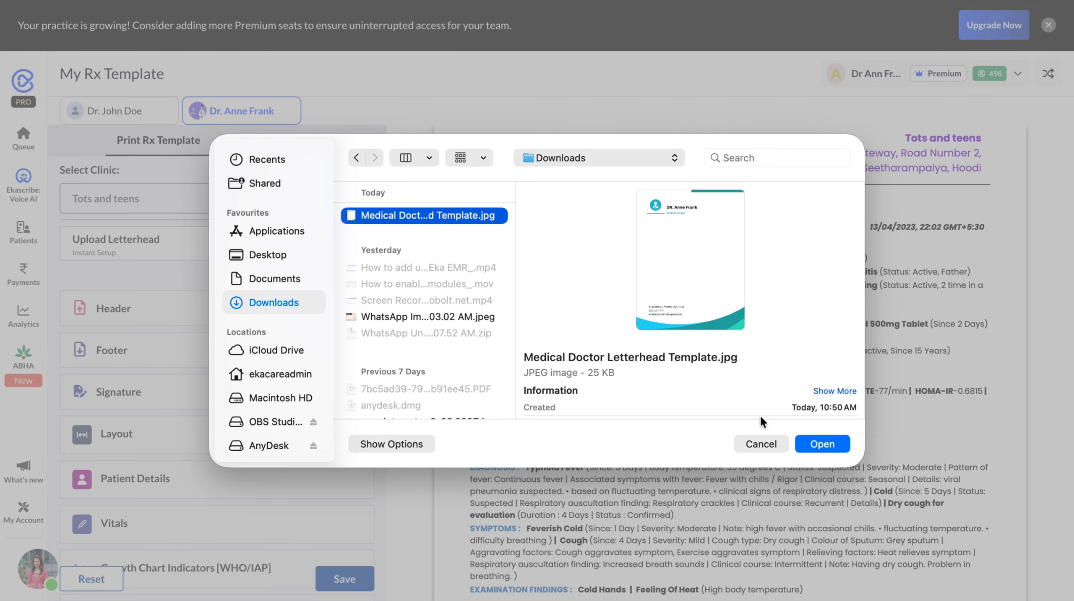
{"action": "left_click", "coordinate": [819, 440]}
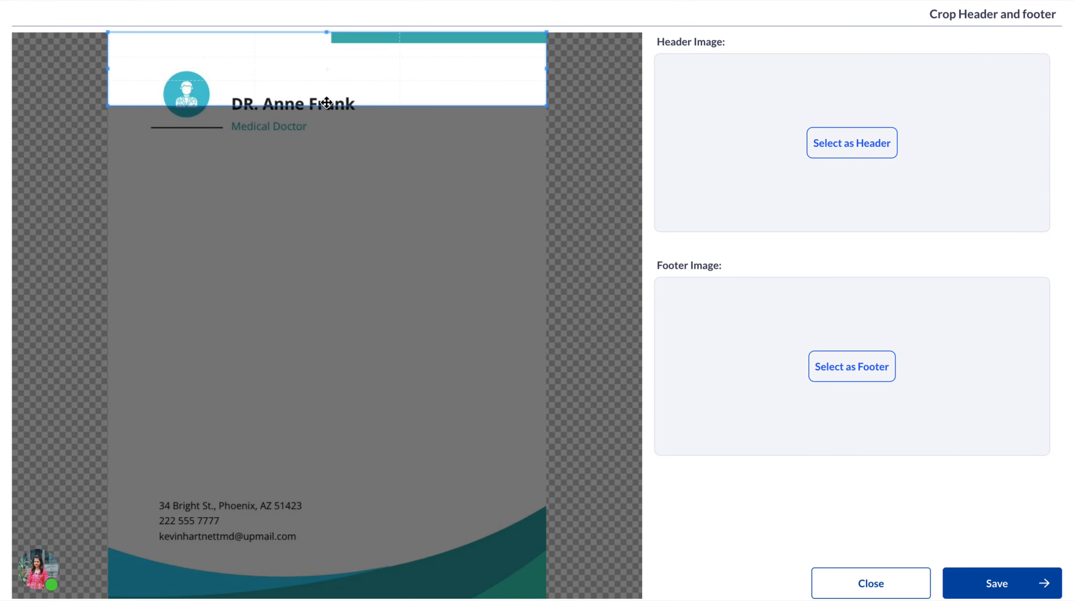
- Crop the letterhead's top band through the Medical Doctor line as header and its bottom contact band as footer, and save both
{"action": "left_click_drag", "start_coordinate": [329, 104], "coordinate": [328, 140]}
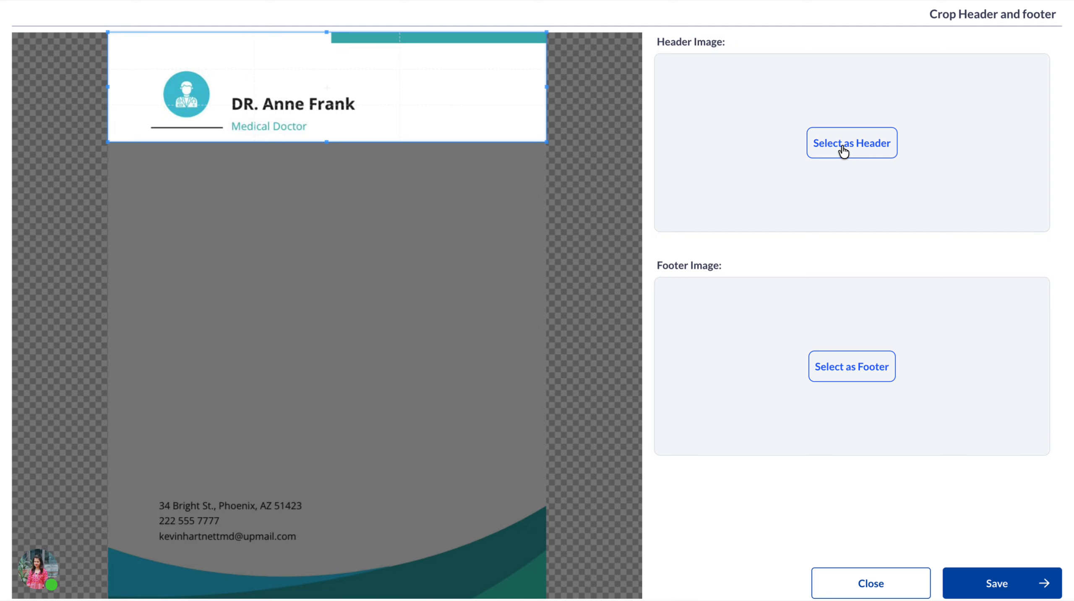
{"action": "left_click", "coordinate": [854, 158]}
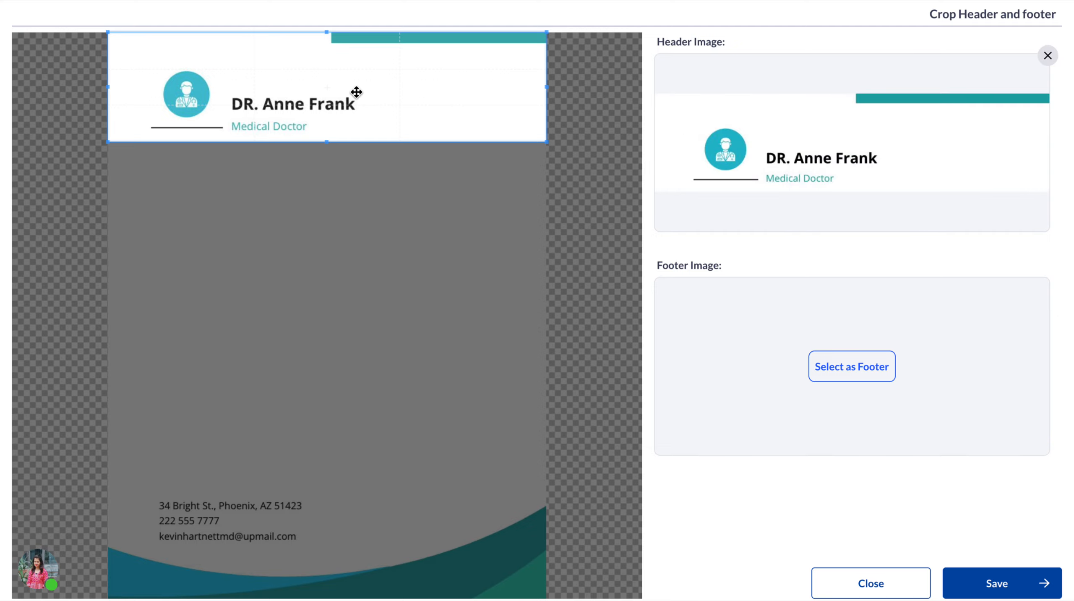
{"action": "left_click_drag", "start_coordinate": [355, 89], "coordinate": [351, 574]}
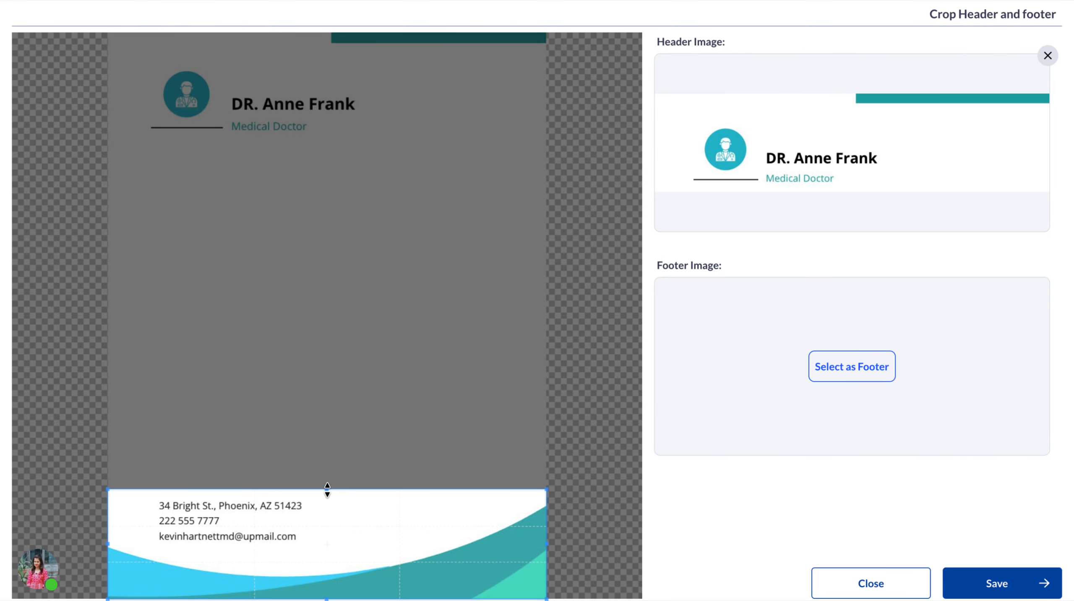
{"action": "left_click_drag", "start_coordinate": [327, 490], "coordinate": [328, 496]}
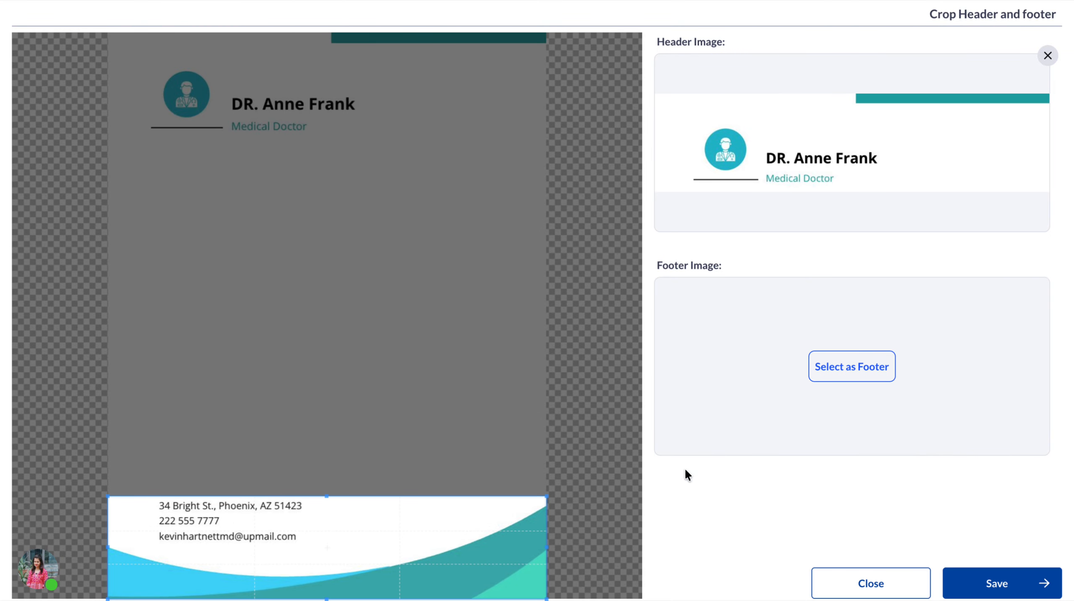
{"action": "left_click", "coordinate": [862, 369]}
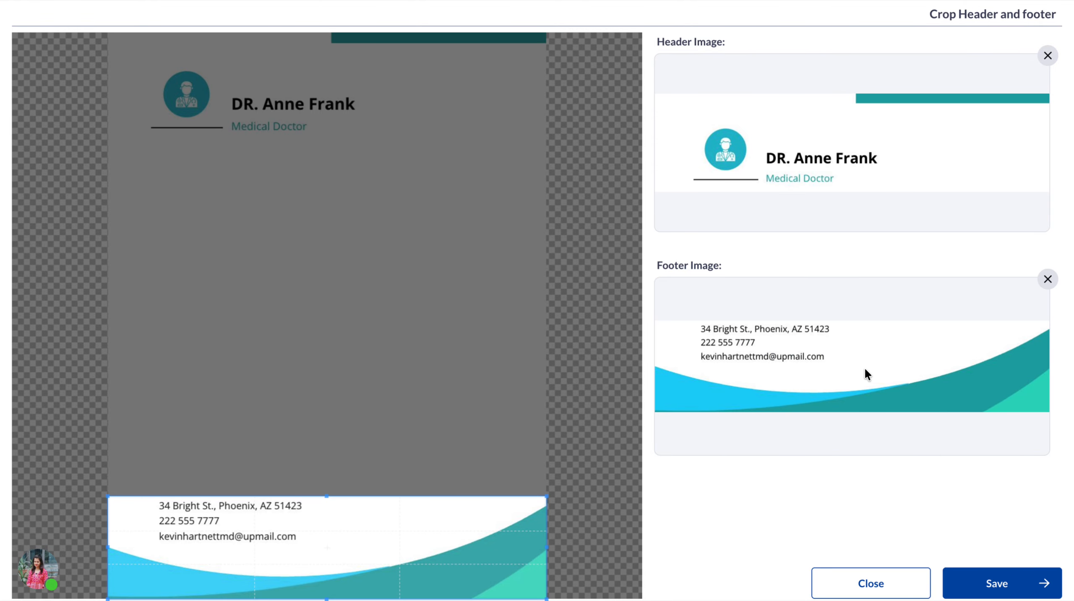
{"action": "left_click", "coordinate": [990, 581]}
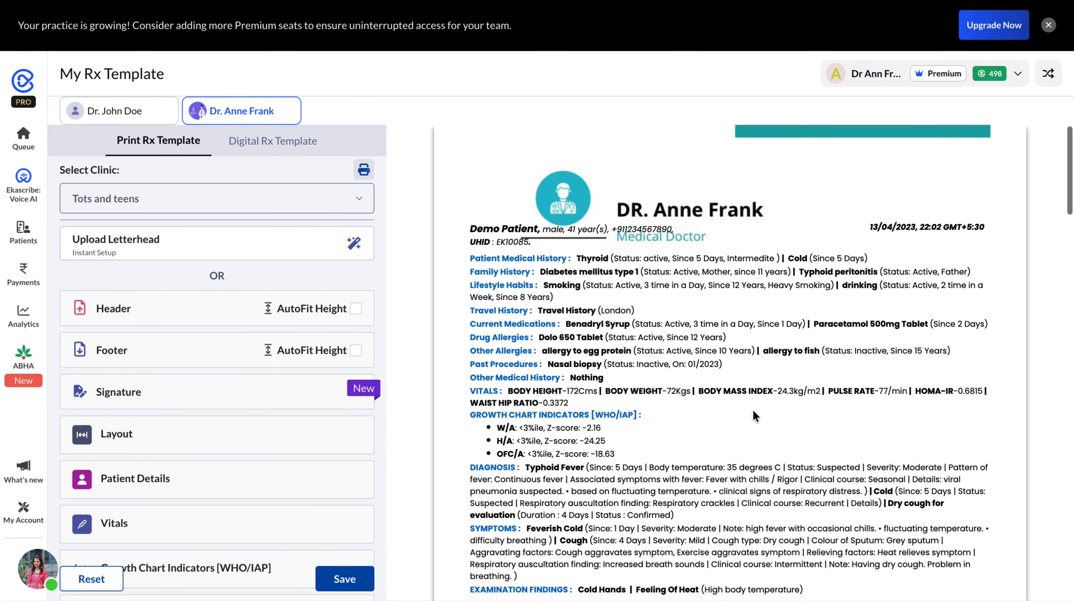
- Set the header height to 4 cm and check the header's spacing in the prescription preview
{"action": "scroll", "coordinate": [721, 364], "scroll_direction": "down", "scroll_amount": 10}
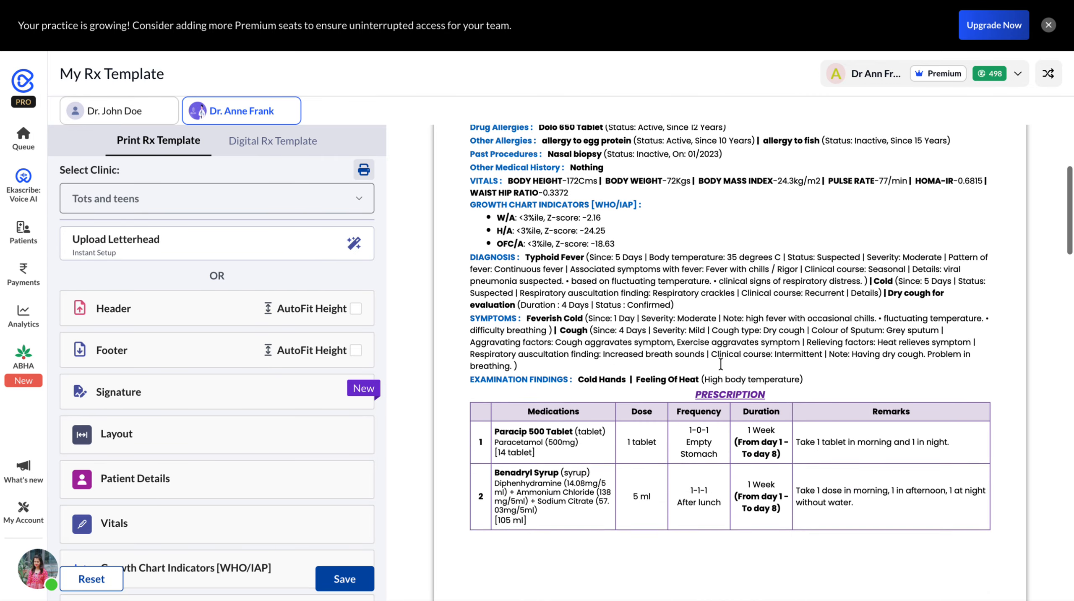
{"action": "scroll", "coordinate": [722, 367], "scroll_direction": "up", "scroll_amount": 10}
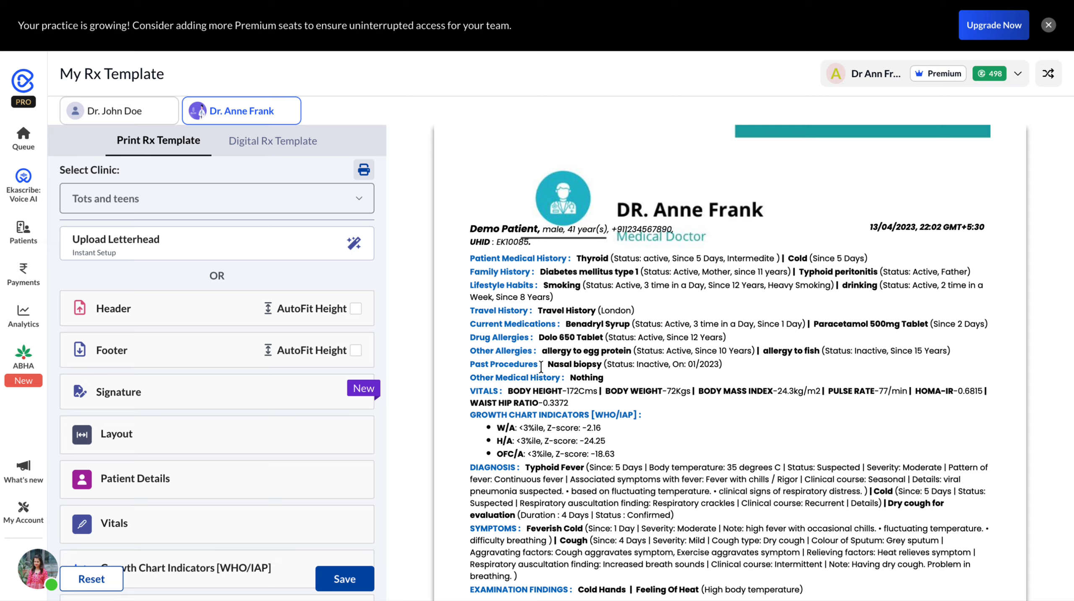
{"action": "left_click", "coordinate": [186, 308]}
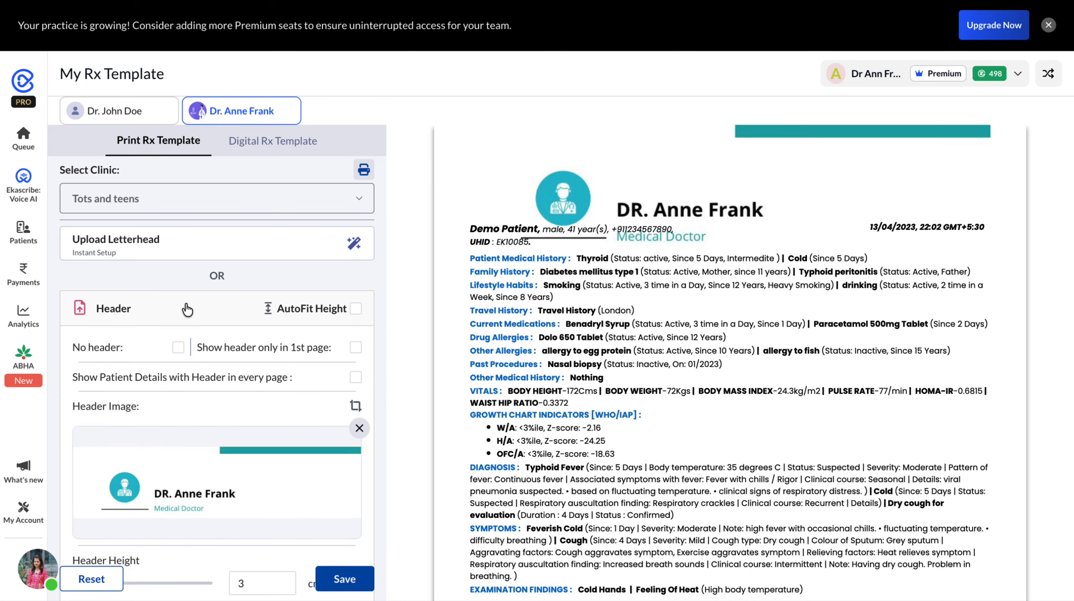
{"action": "scroll", "coordinate": [256, 305], "scroll_direction": "down", "scroll_amount": 5}
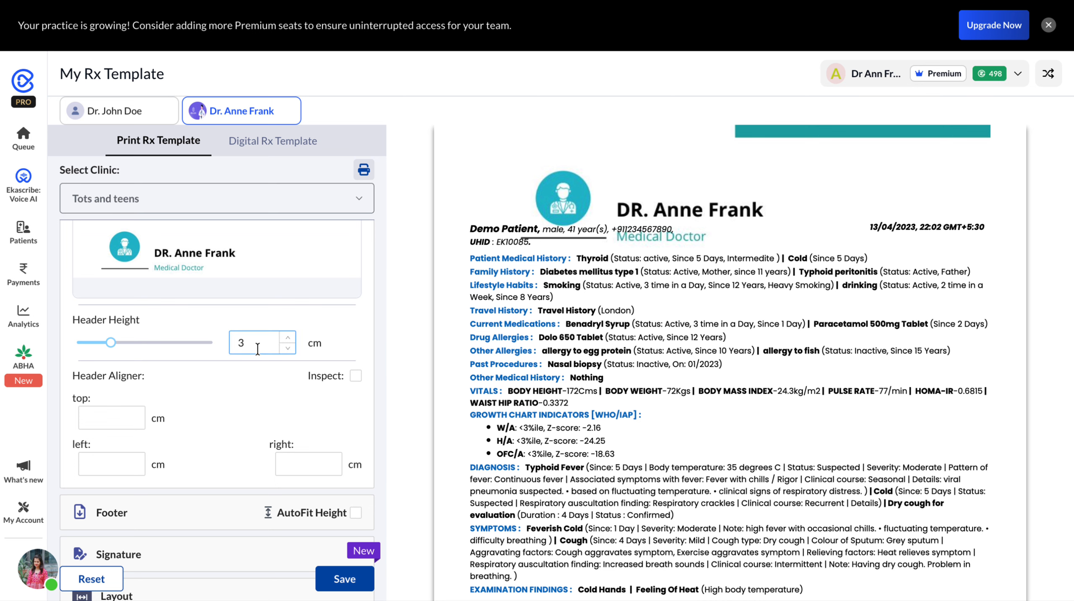
{"action": "left_click", "coordinate": [288, 337]}
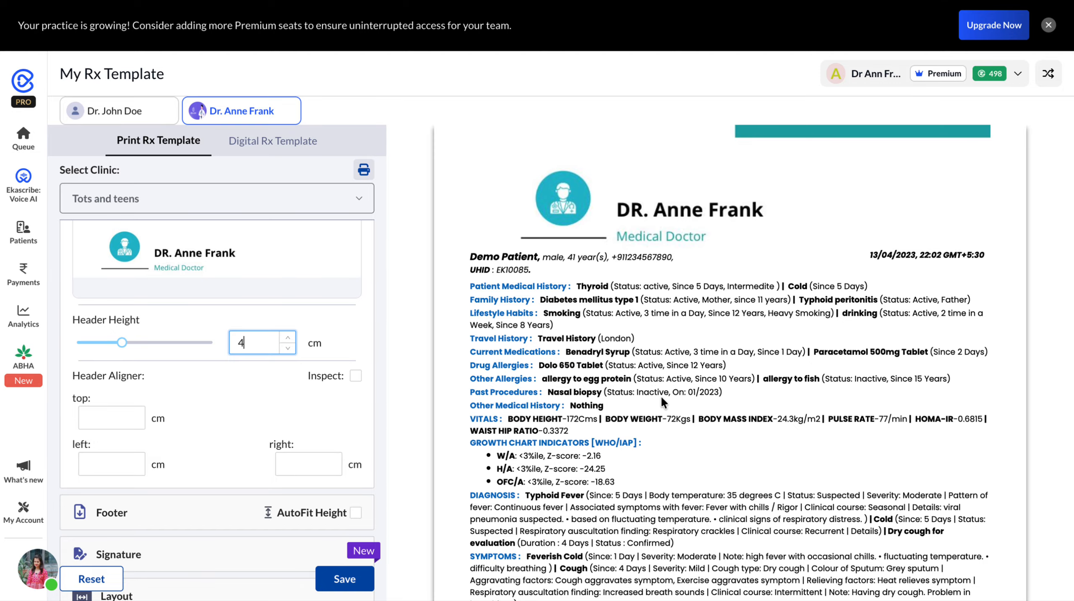
{"action": "scroll", "coordinate": [661, 398], "scroll_direction": "down", "scroll_amount": 10}
{"action": "scroll", "coordinate": [663, 404], "scroll_direction": "up", "scroll_amount": 3}
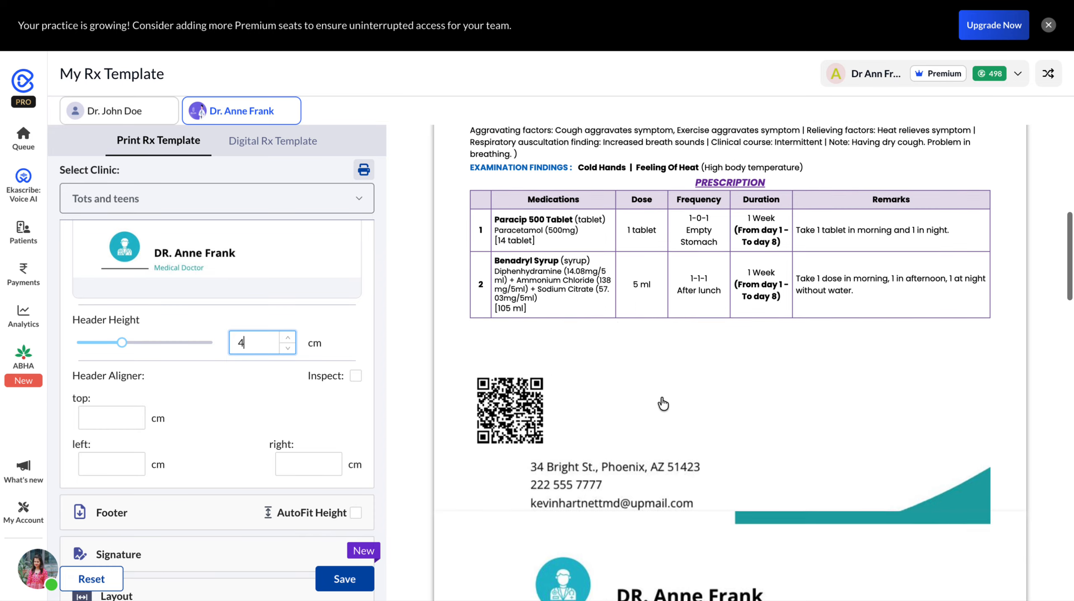
- Set the footer height to 8 cm
{"action": "scroll", "coordinate": [204, 466], "scroll_direction": "down", "scroll_amount": 5}
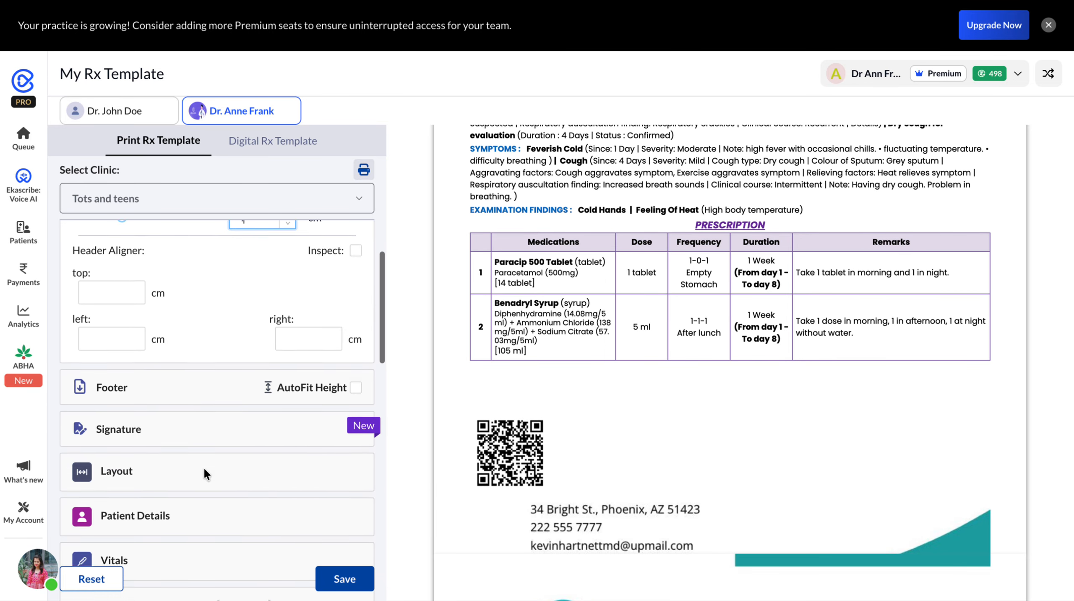
{"action": "left_click", "coordinate": [165, 290]}
{"action": "scroll", "coordinate": [165, 295], "scroll_direction": "down", "scroll_amount": 8}
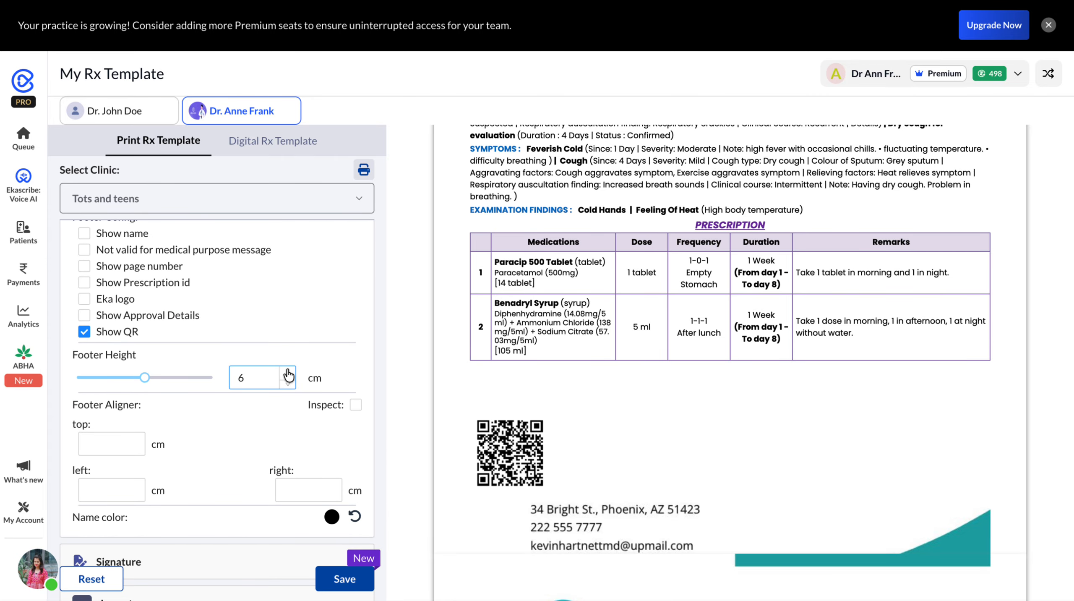
{"action": "left_click", "coordinate": [288, 372]}
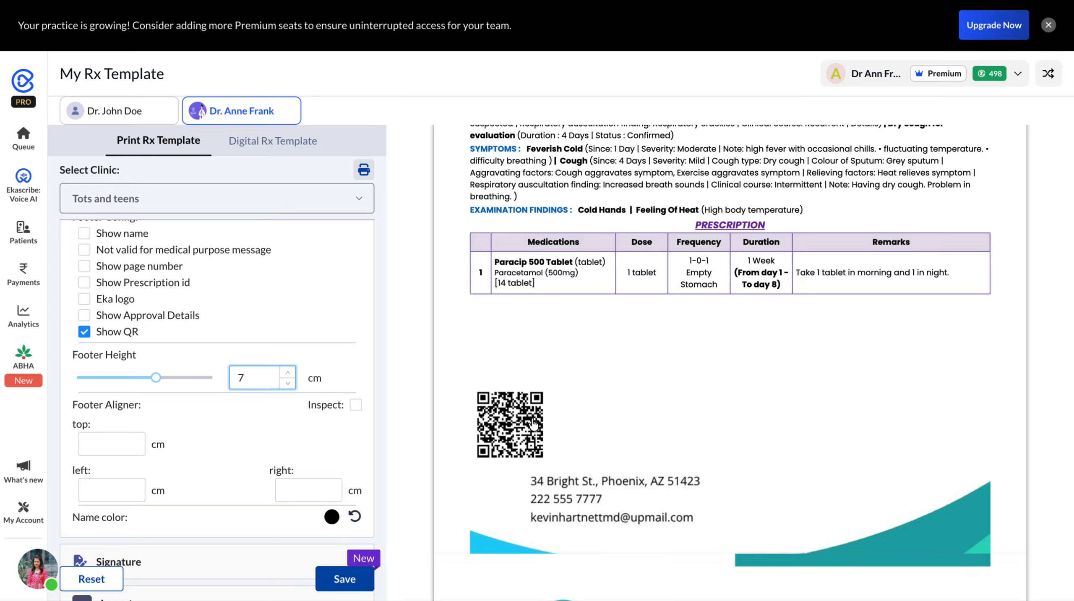
{"action": "left_click", "coordinate": [287, 372]}
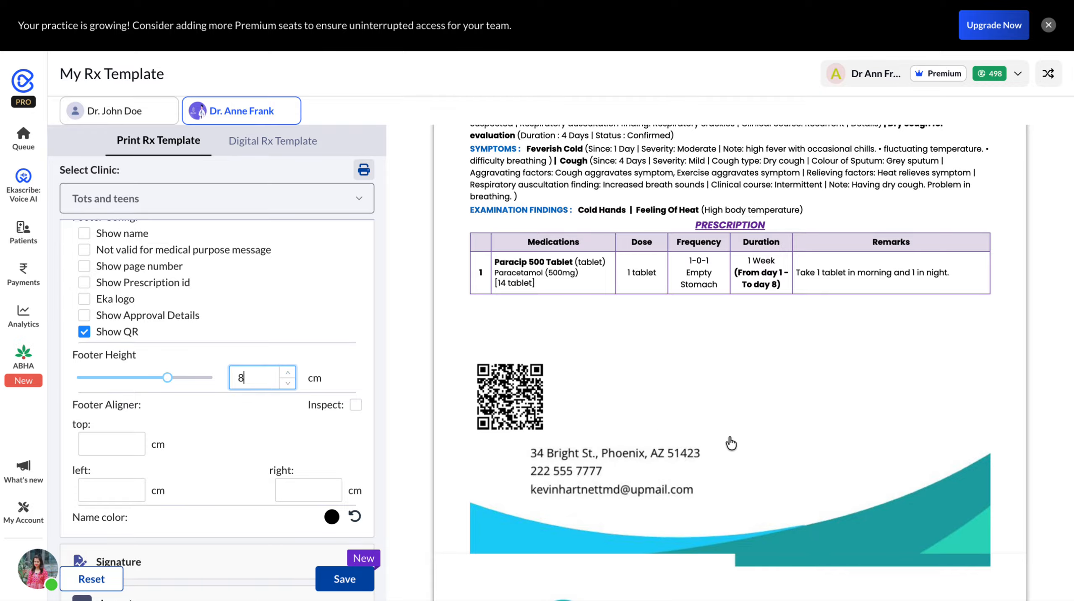
- Examine the header and footer in the prescription preview and in their settings sections
{"action": "scroll", "coordinate": [732, 444], "scroll_direction": "down", "scroll_amount": 3}
{"action": "scroll", "coordinate": [731, 444], "scroll_direction": "up", "scroll_amount": 3}
{"action": "scroll", "coordinate": [731, 443], "scroll_direction": "down", "scroll_amount": 1}
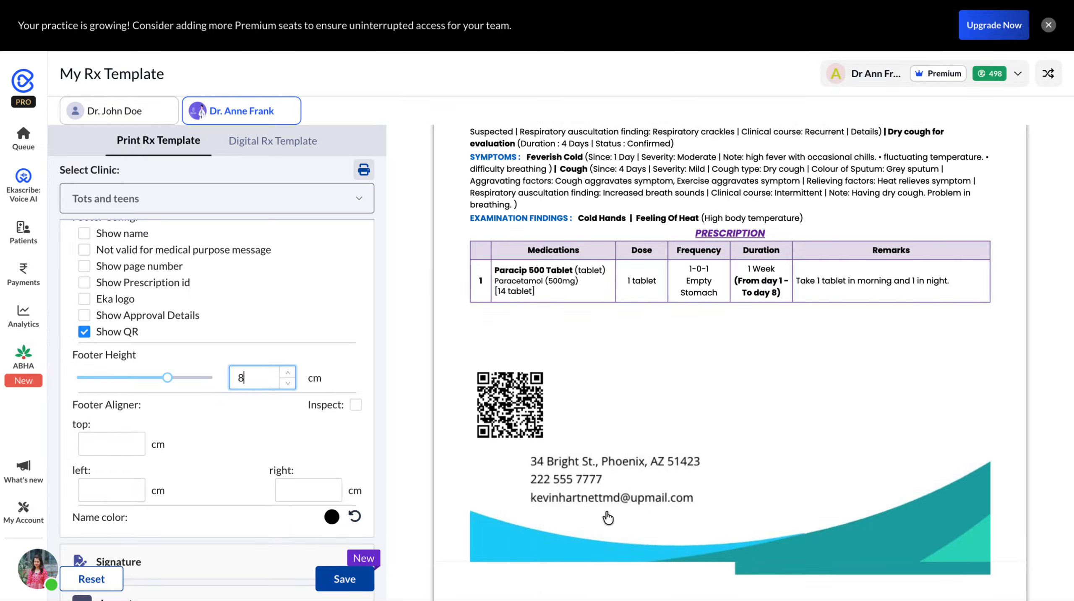
{"action": "scroll", "coordinate": [227, 257], "scroll_direction": "up", "scroll_amount": 10}
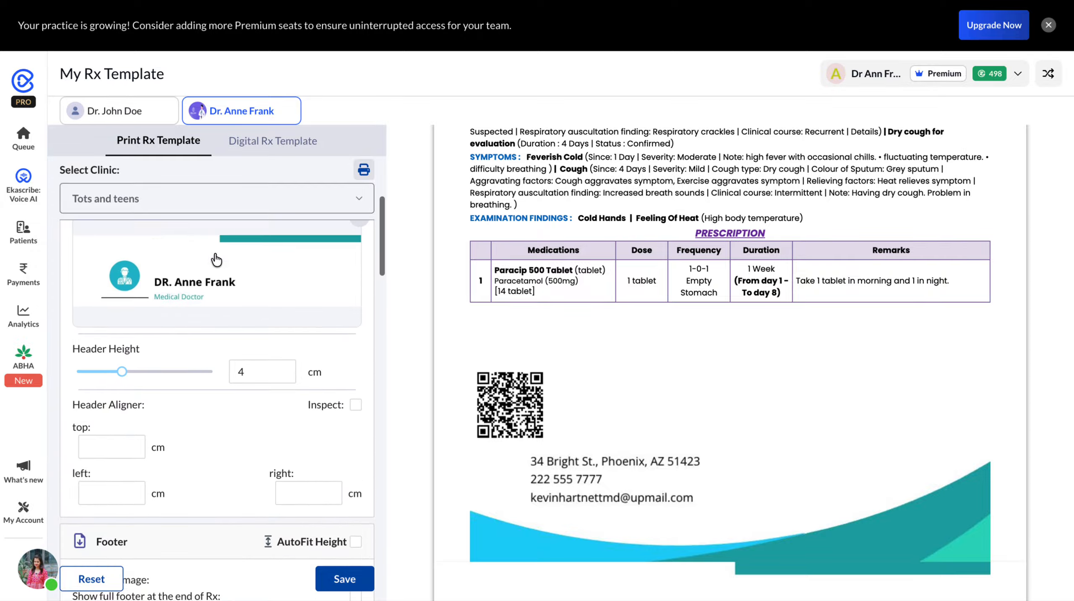
{"action": "scroll", "coordinate": [216, 259], "scroll_direction": "up", "scroll_amount": 5}
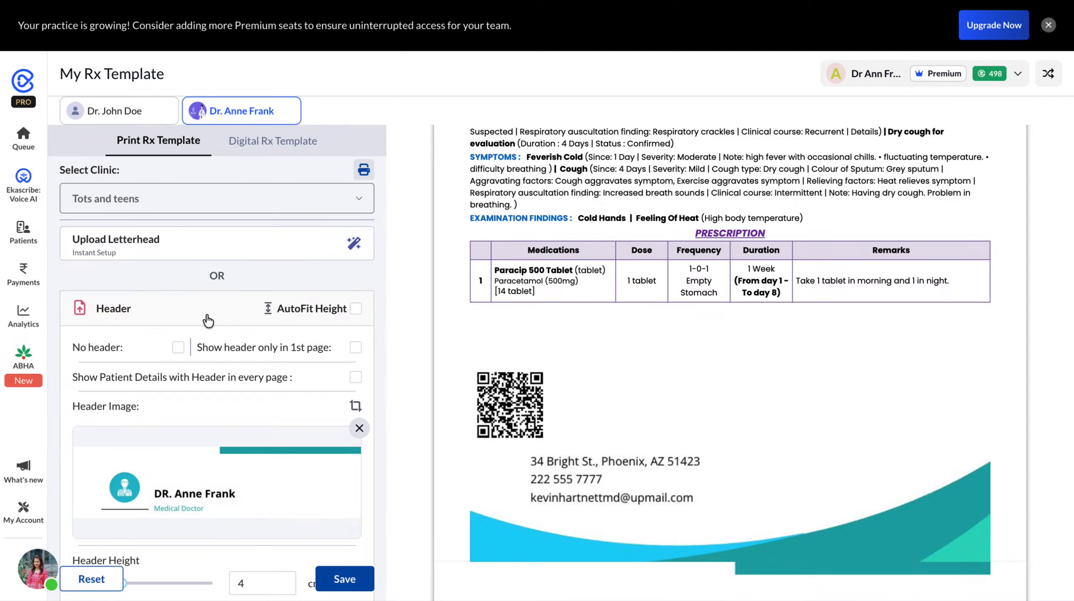
{"action": "scroll", "coordinate": [208, 321], "scroll_direction": "down", "scroll_amount": 8}
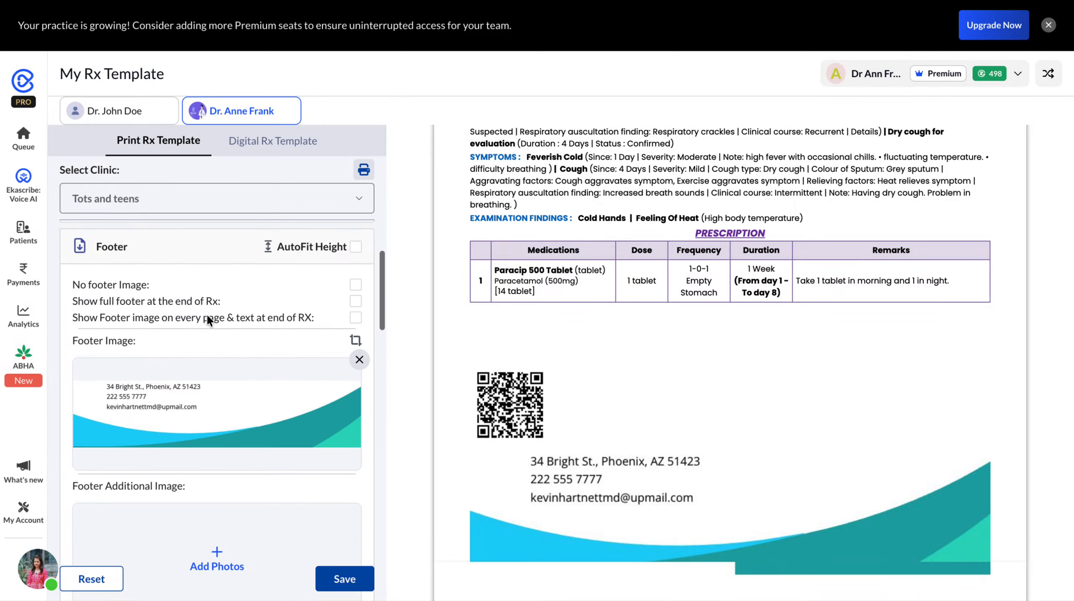
{"action": "scroll", "coordinate": [695, 221], "scroll_direction": "up", "scroll_amount": 8}
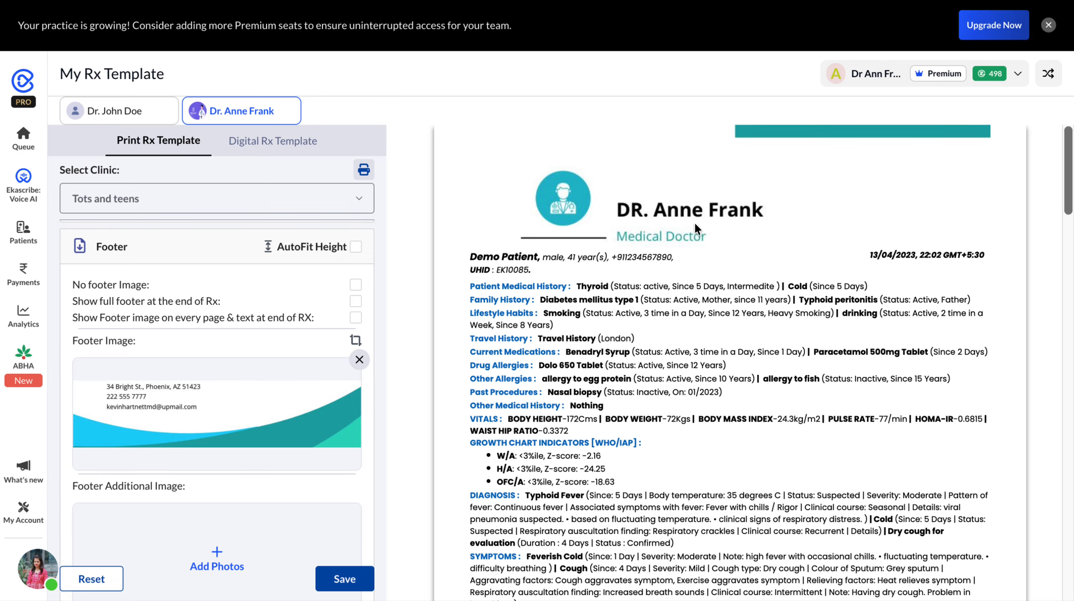
{"action": "scroll", "coordinate": [655, 314], "scroll_direction": "down", "scroll_amount": 8}
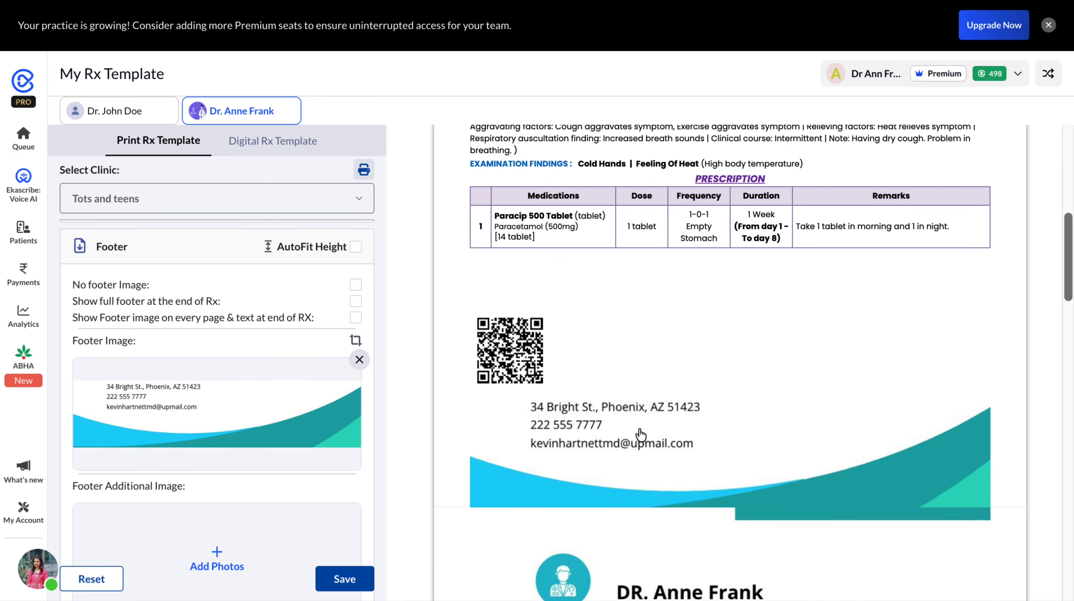
- Save the prescription template and view its print preview, leaving without printing
{"action": "left_click", "coordinate": [354, 583]}
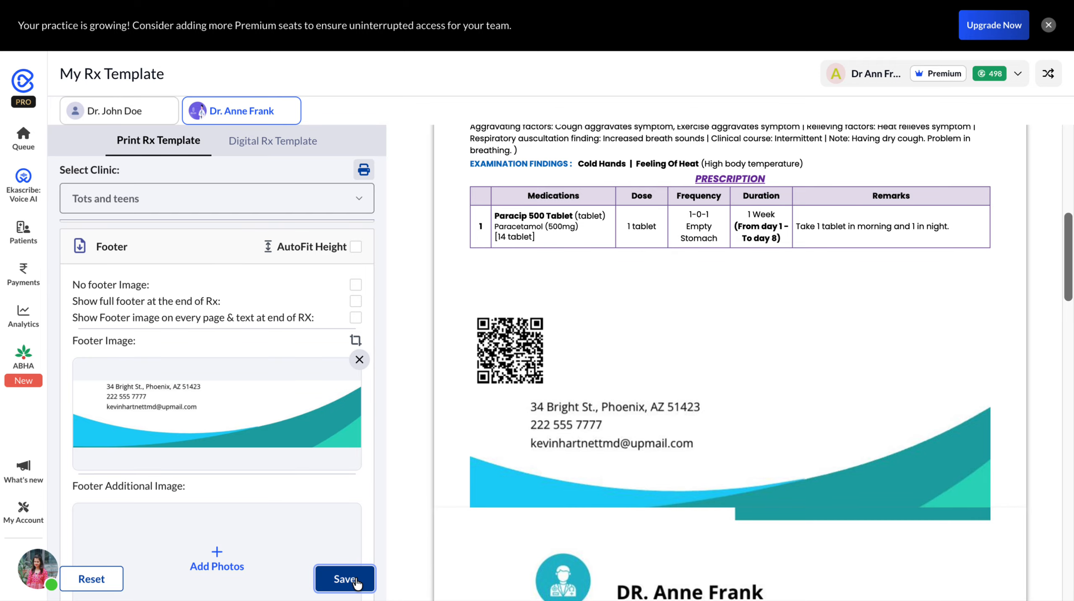
{"action": "left_click", "coordinate": [363, 172]}
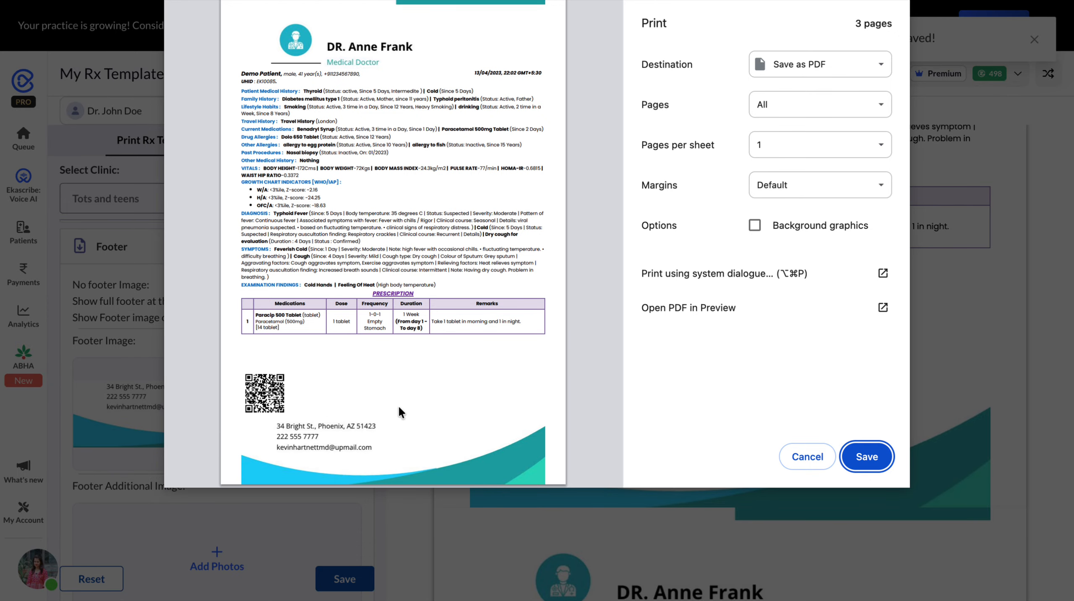
{"action": "left_click", "coordinate": [799, 463]}
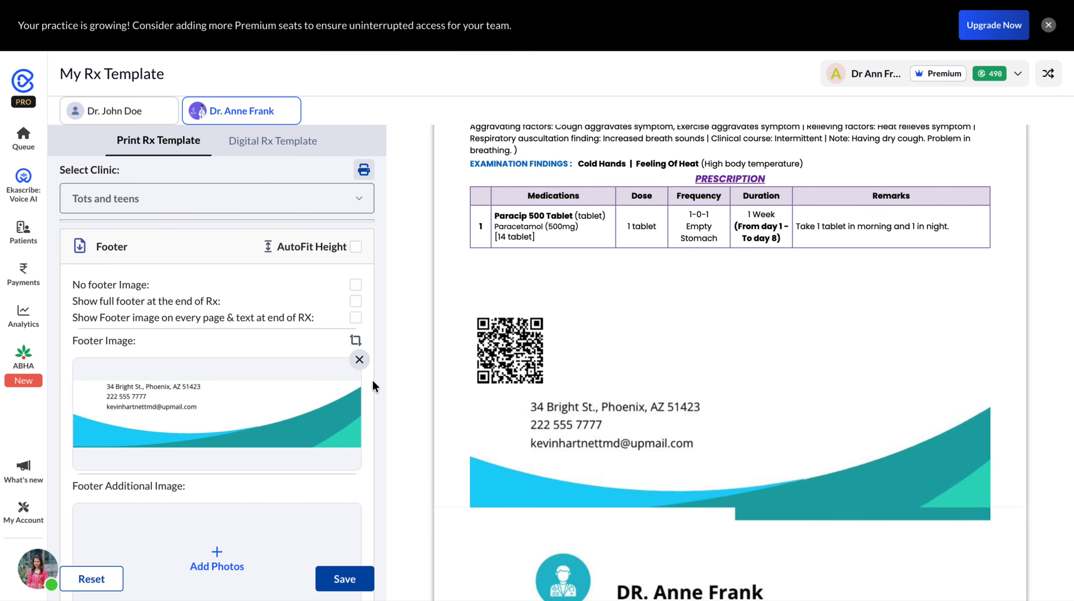
- Remove the footer image and the header image from the print template
{"action": "left_click", "coordinate": [360, 360]}
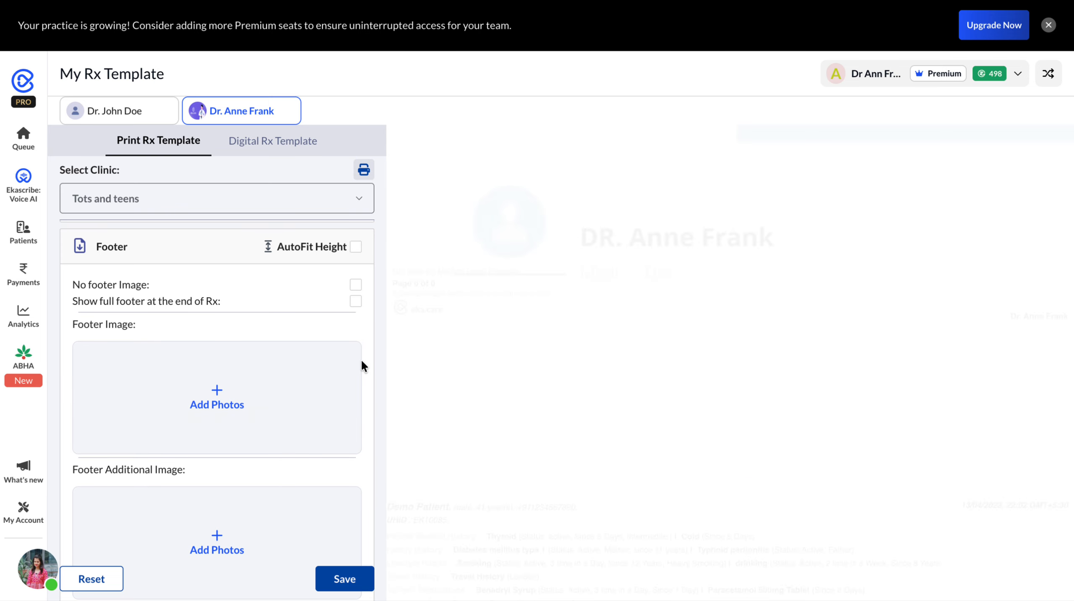
{"action": "scroll", "coordinate": [251, 396], "scroll_direction": "up", "scroll_amount": 10}
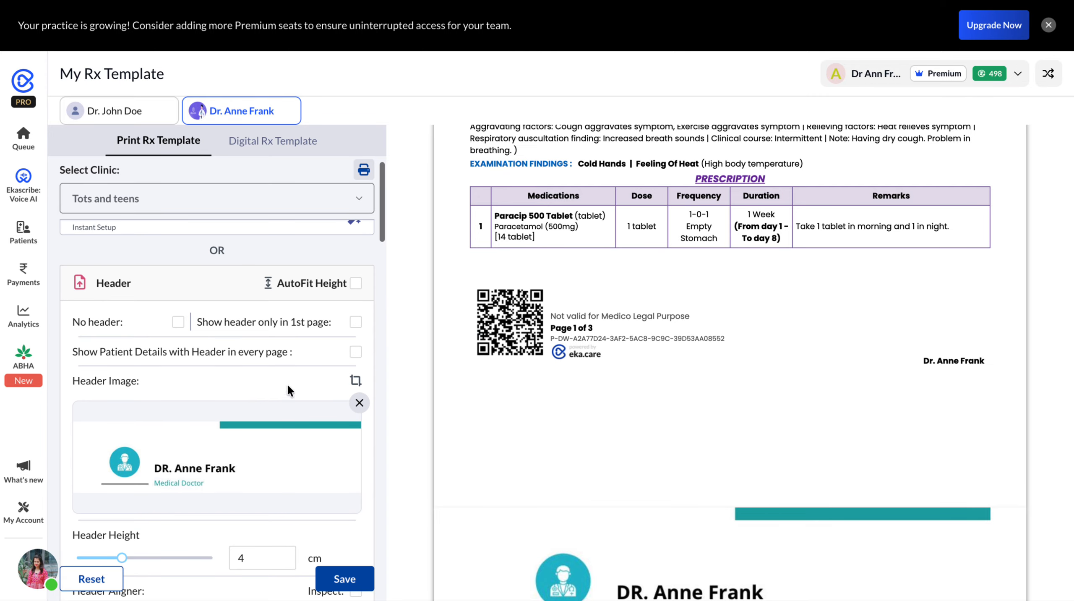
{"action": "left_click", "coordinate": [360, 403]}
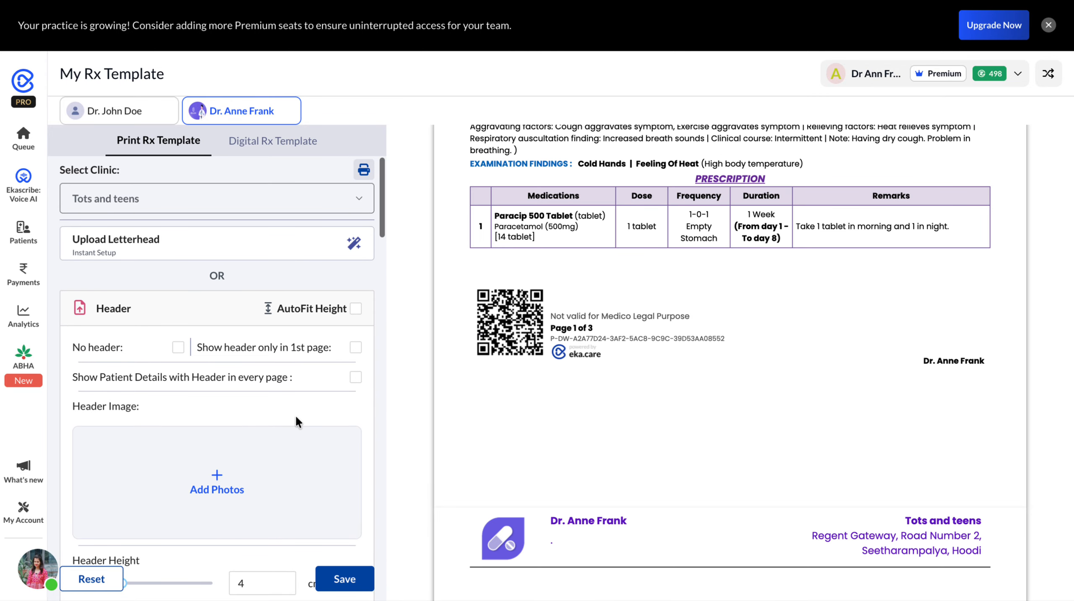
- Turn on the No header option for the print template and set the header height to 3 cm
{"action": "left_click", "coordinate": [178, 347]}
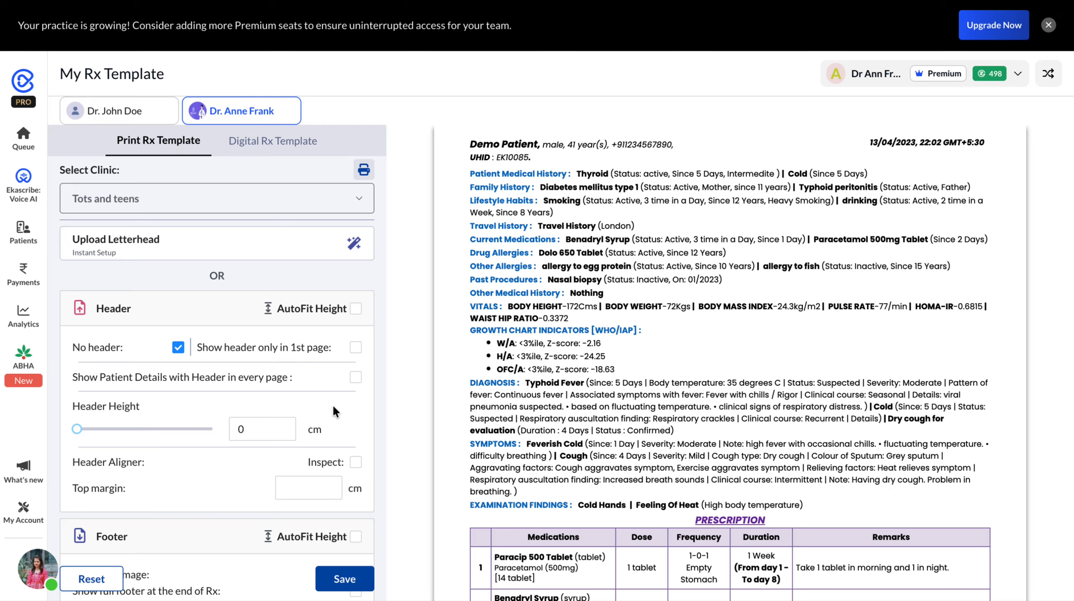
{"action": "left_click", "coordinate": [288, 425]}
{"action": "left_click", "coordinate": [289, 425]}
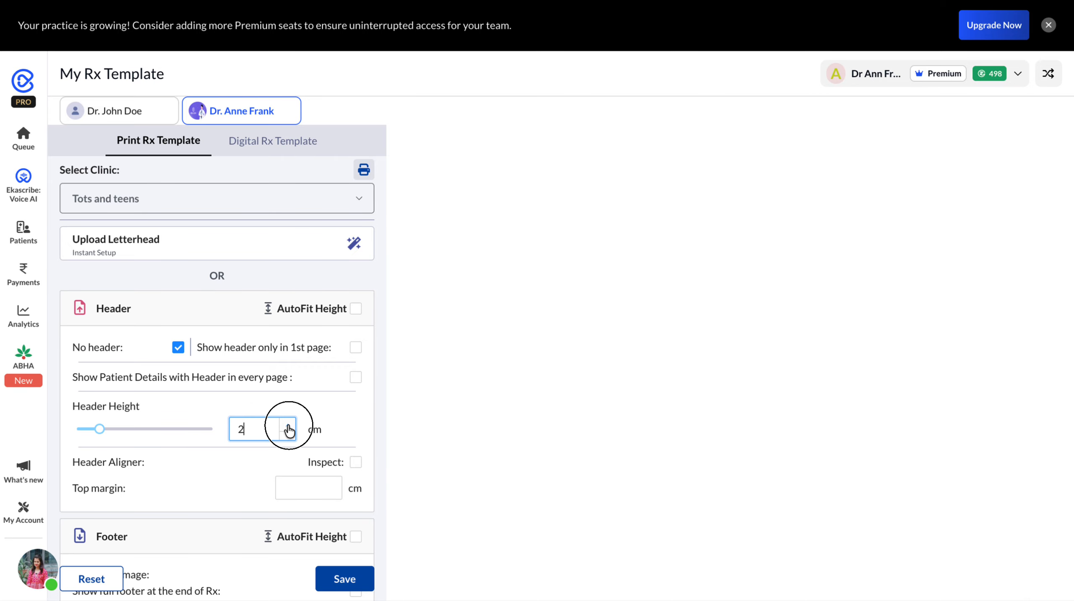
{"action": "left_click", "coordinate": [288, 425]}
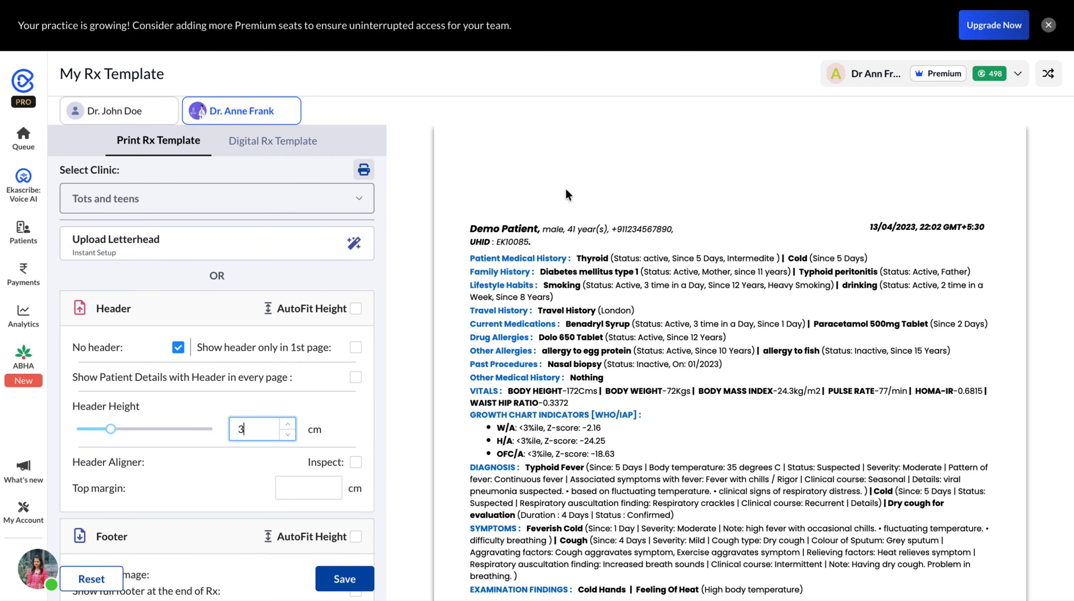
- Turn on the No footer Image option and check the page end in the prescription preview
{"action": "scroll", "coordinate": [286, 469], "scroll_direction": "down", "scroll_amount": 5}
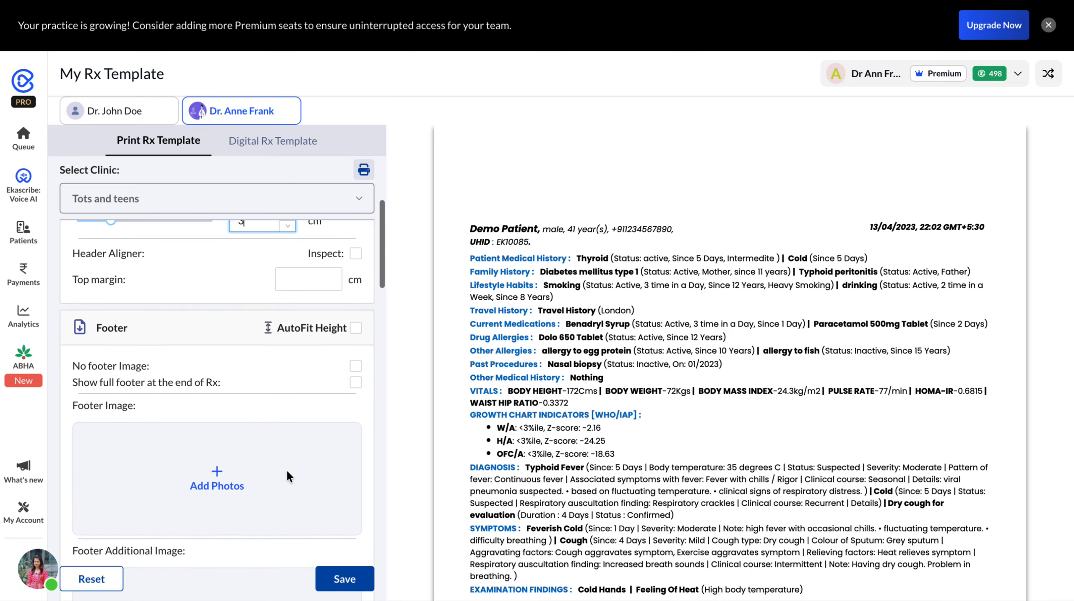
{"action": "left_click", "coordinate": [356, 356]}
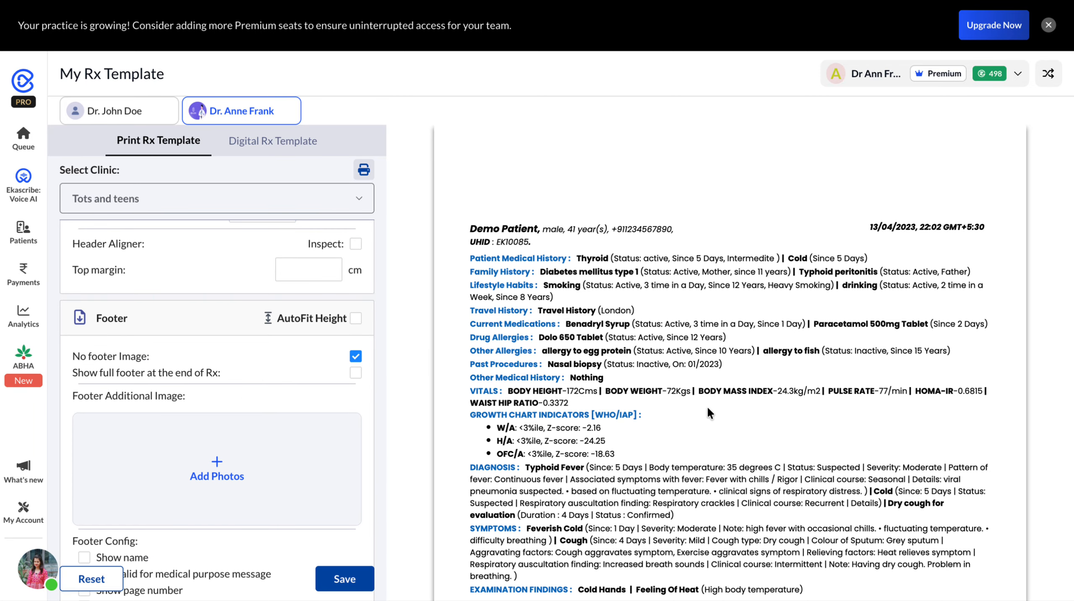
{"action": "scroll", "coordinate": [706, 407], "scroll_direction": "down", "scroll_amount": 10}
{"action": "scroll", "coordinate": [707, 407], "scroll_direction": "up", "scroll_amount": 4}
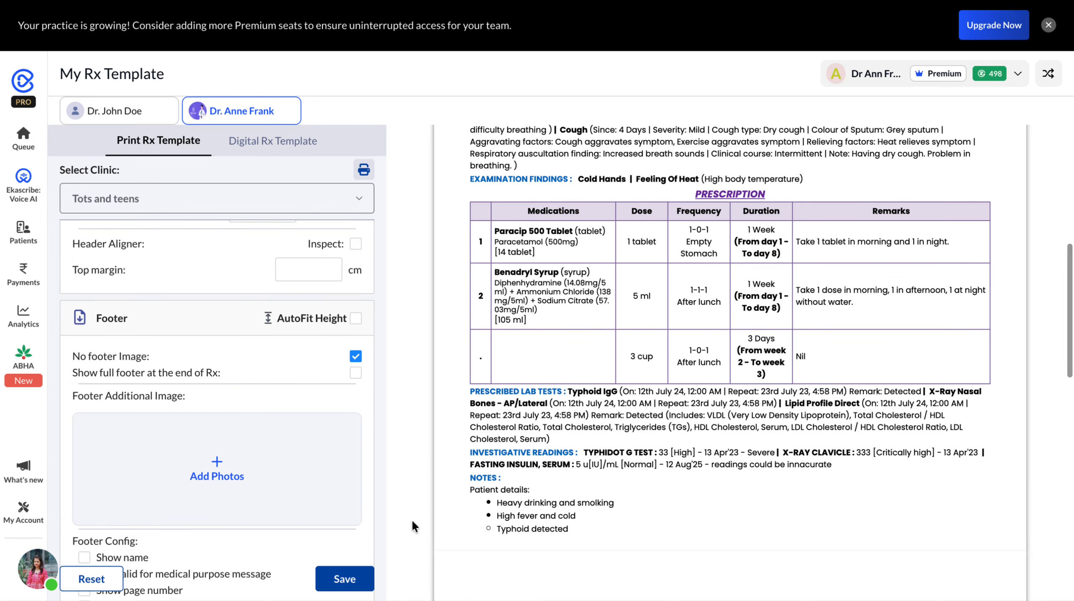
- Set the footer height to 3.5 cm and save the print template
{"action": "scroll", "coordinate": [329, 526], "scroll_direction": "down", "scroll_amount": 5}
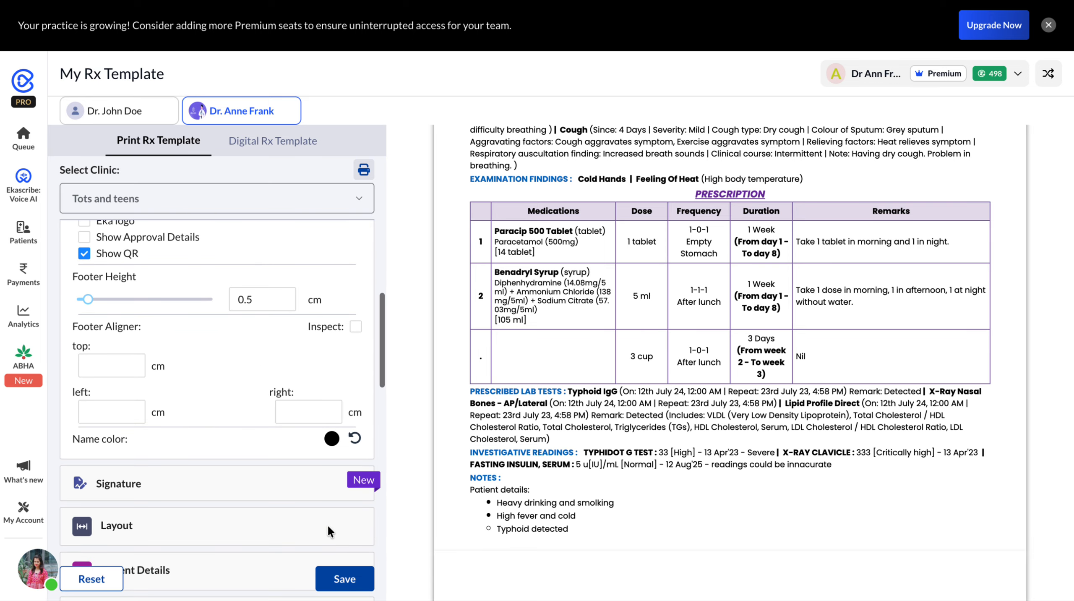
{"action": "left_click", "coordinate": [288, 295]}
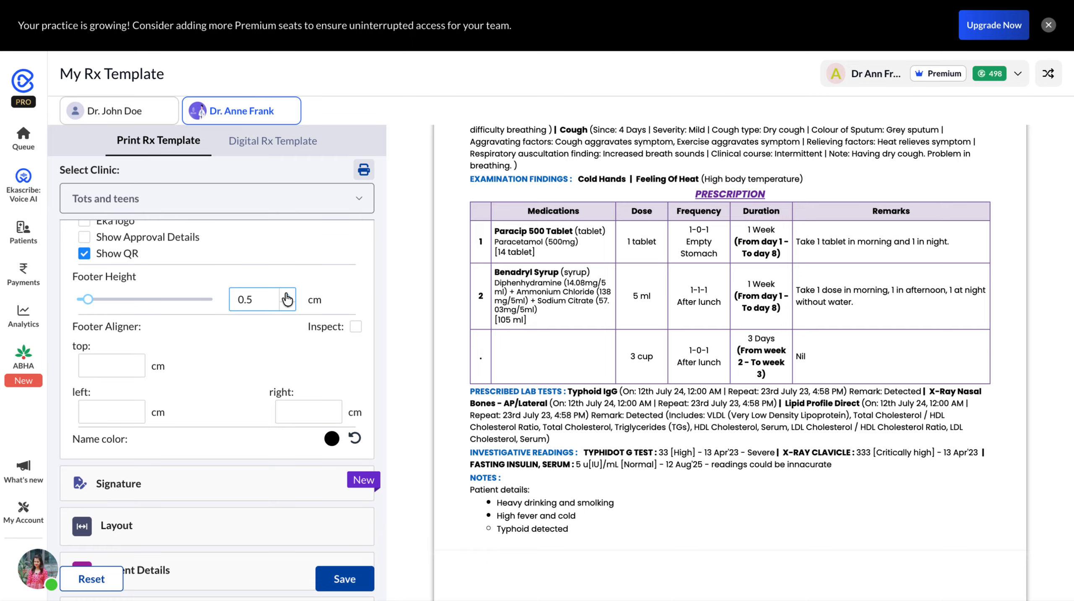
{"action": "left_click", "coordinate": [287, 295]}
{"action": "left_click", "coordinate": [287, 295]}
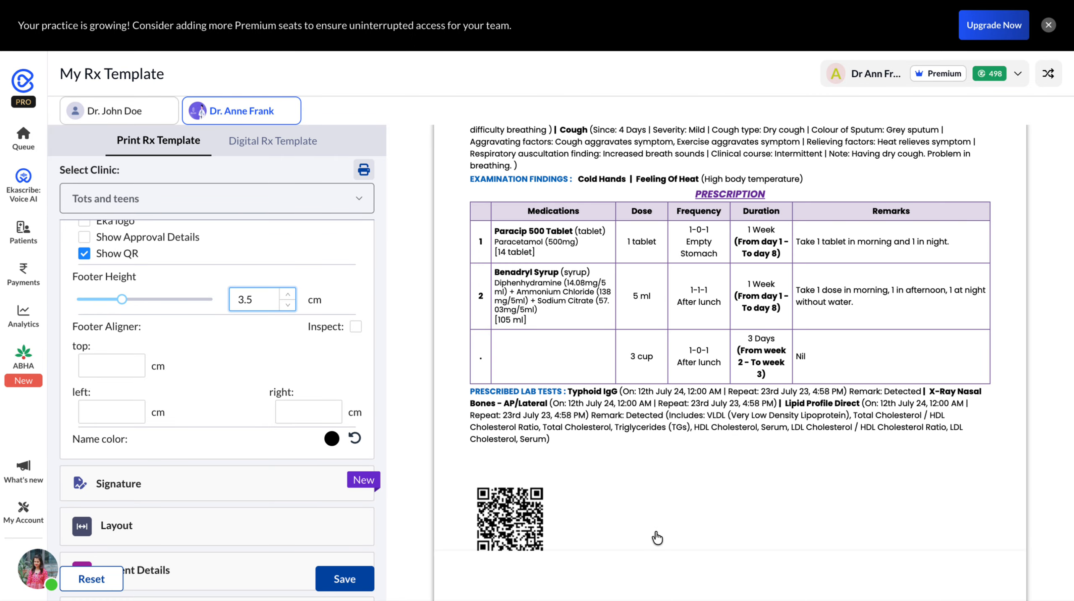
{"action": "left_click", "coordinate": [342, 586]}
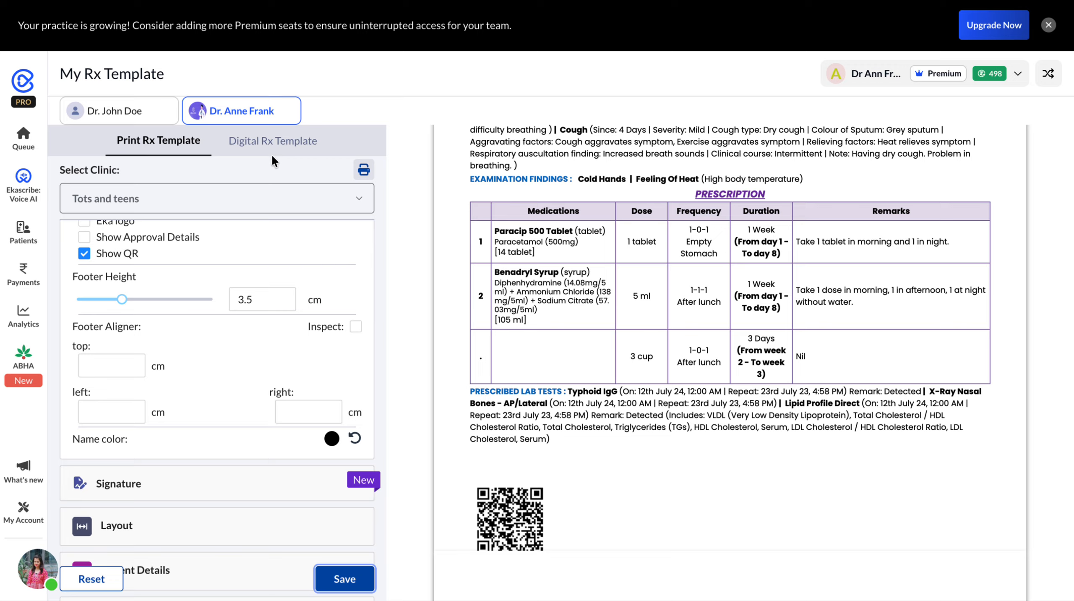
- Look at the digital prescription template, return to the print template, and review its signature settings
{"action": "left_click", "coordinate": [274, 143]}
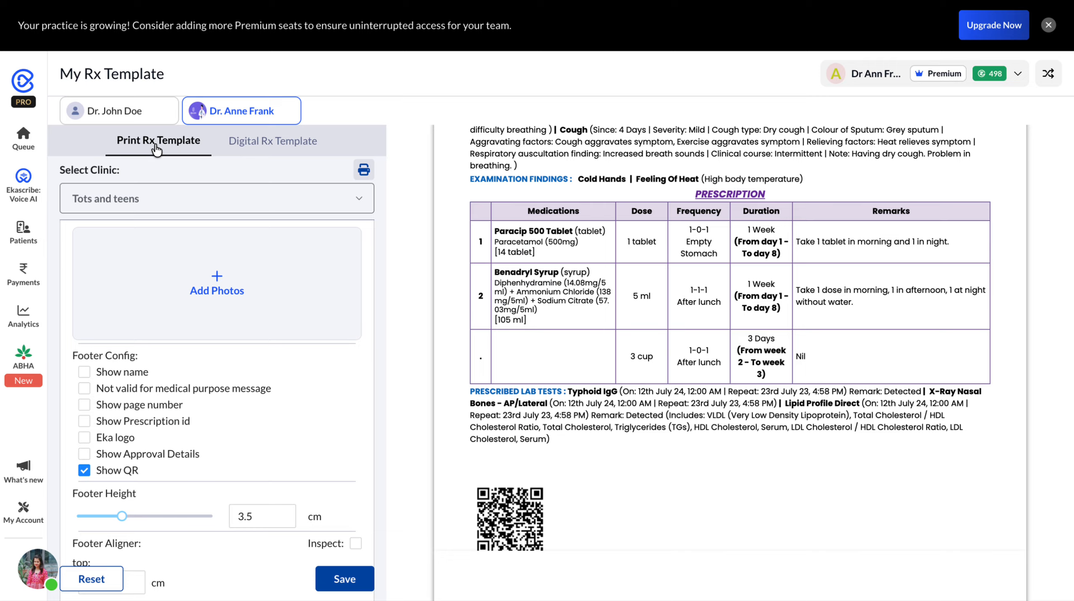
{"action": "scroll", "coordinate": [200, 341], "scroll_direction": "down", "scroll_amount": 10}
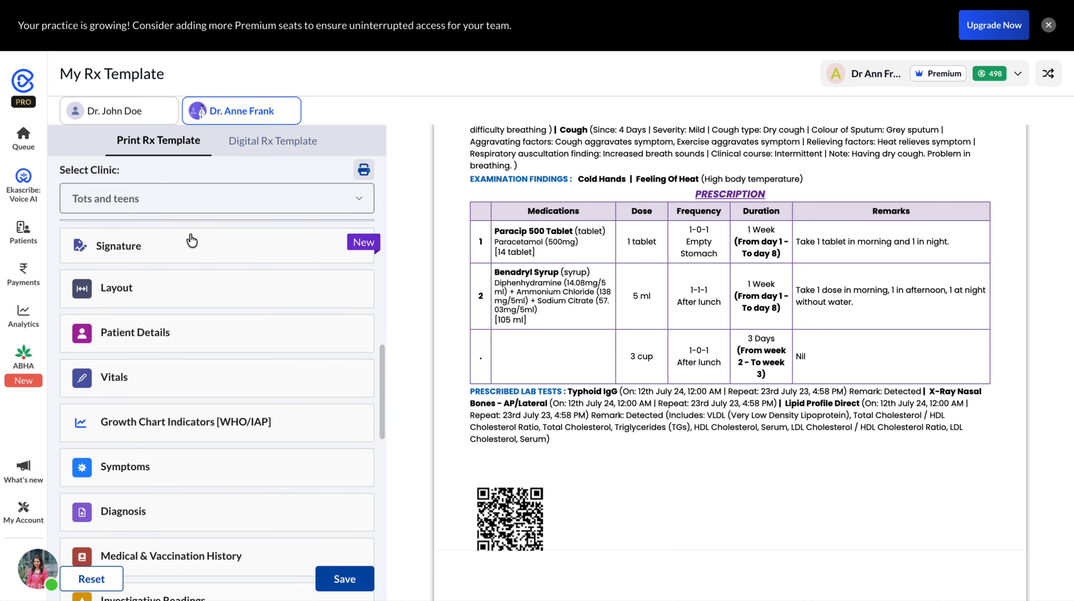
{"action": "left_click", "coordinate": [182, 246]}
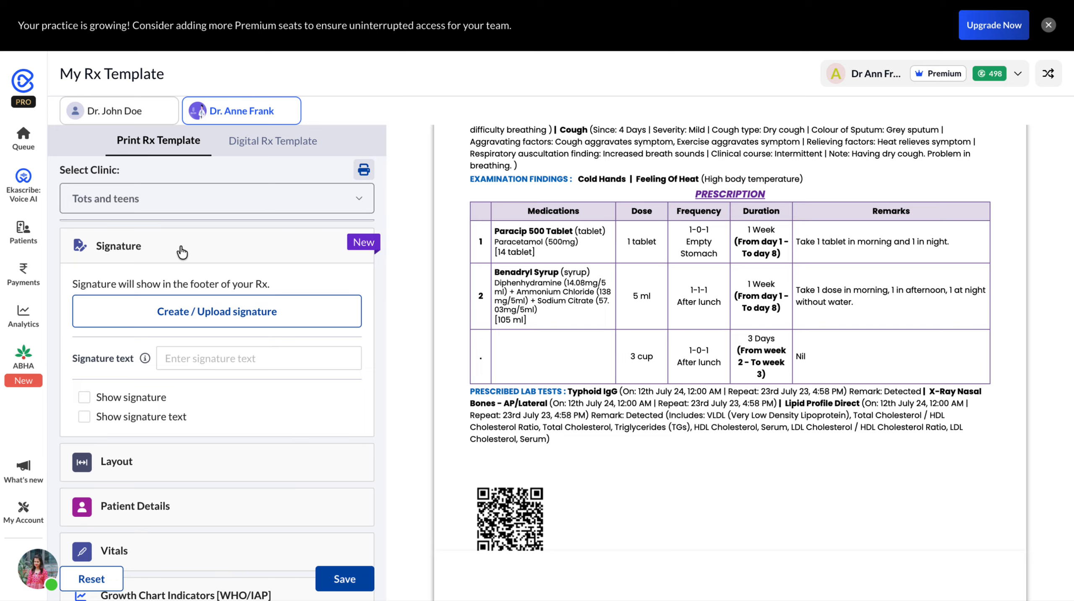
{"action": "scroll", "coordinate": [194, 425], "scroll_direction": "down", "scroll_amount": 3}
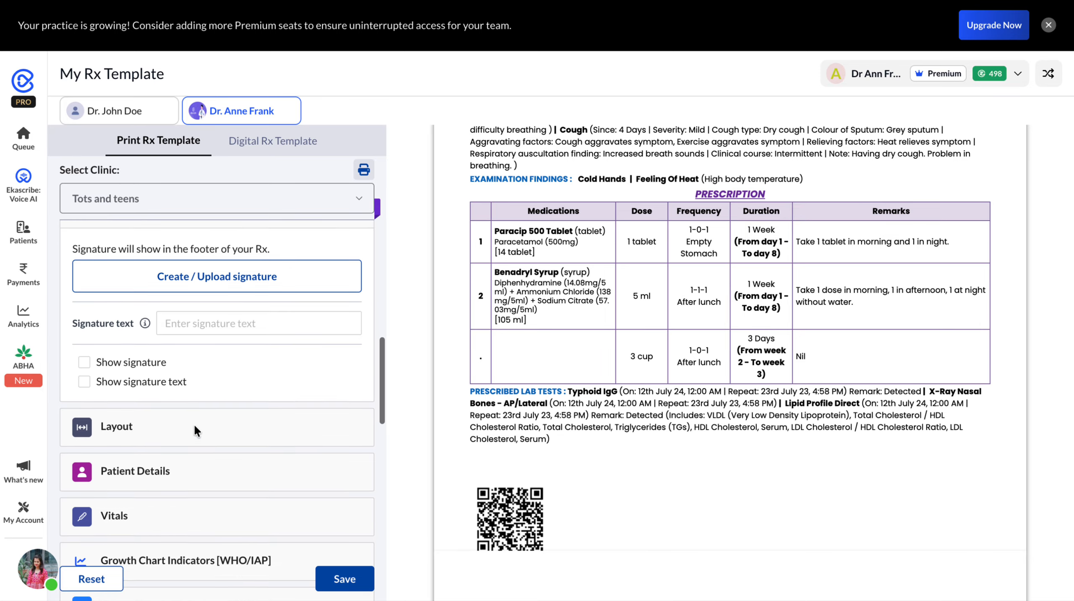
- Examine the layout settings for element separator, column style, font size, section spacing and page margins
{"action": "left_click", "coordinate": [178, 319]}
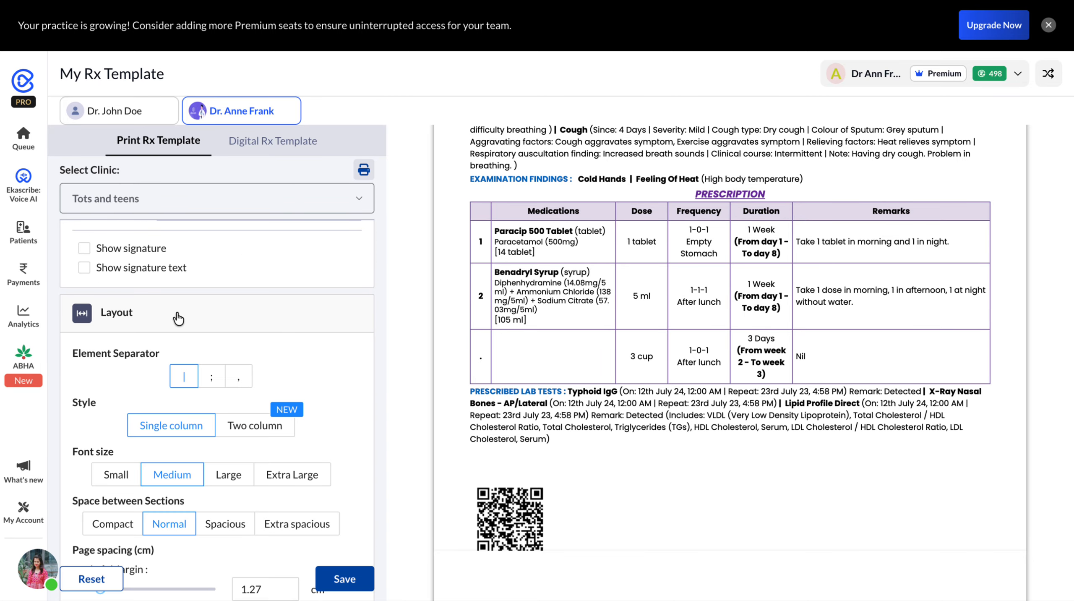
{"action": "scroll", "coordinate": [179, 319], "scroll_direction": "down", "scroll_amount": 3}
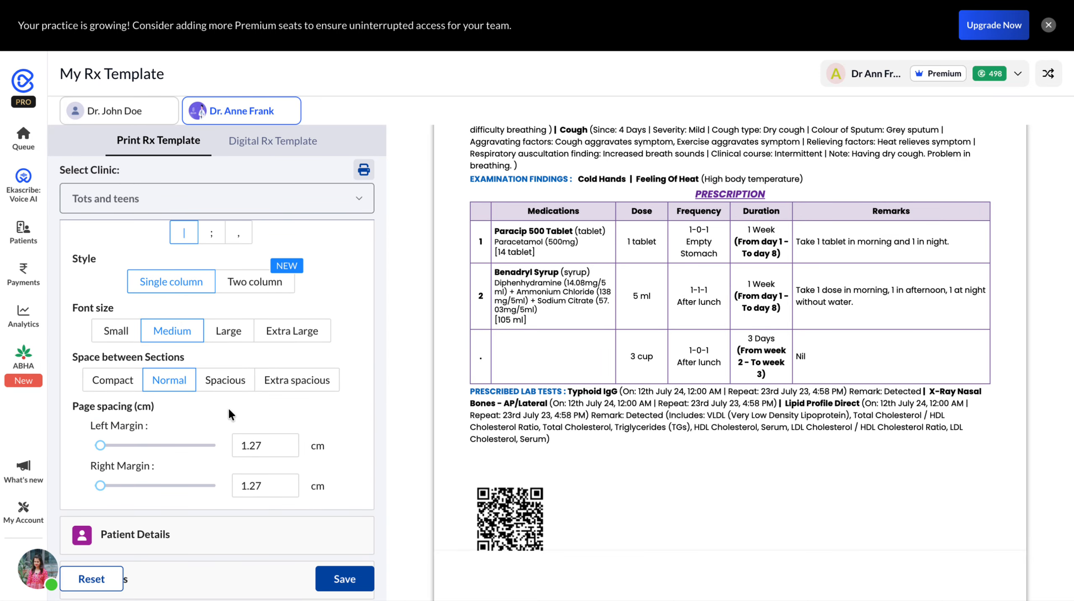
{"action": "scroll", "coordinate": [228, 409], "scroll_direction": "up", "scroll_amount": 1}
{"action": "scroll", "coordinate": [228, 408], "scroll_direction": "down", "scroll_amount": 2}
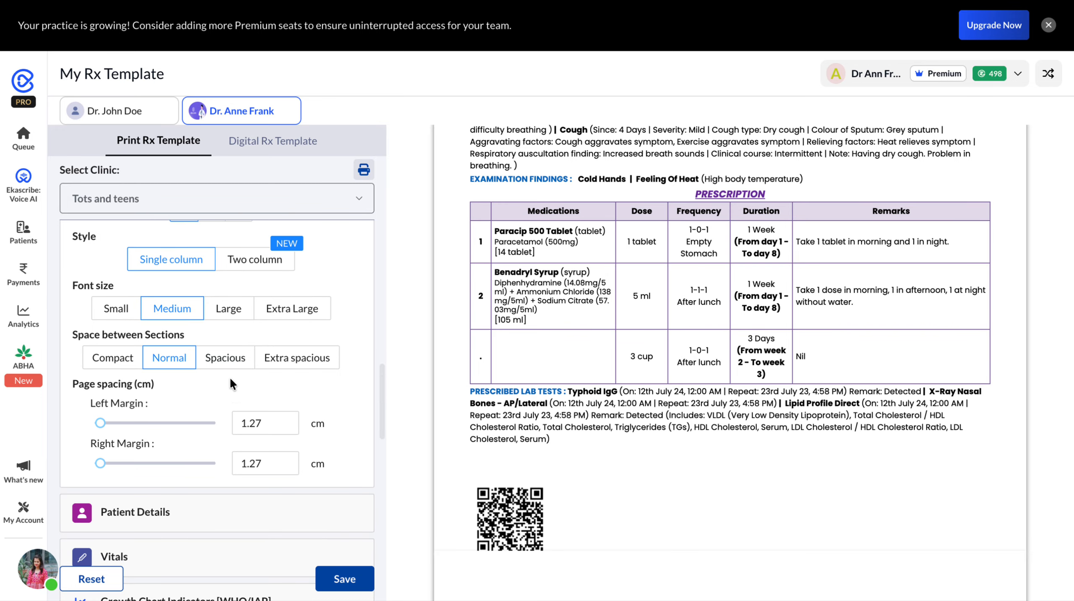
{"action": "scroll", "coordinate": [230, 377], "scroll_direction": "down", "scroll_amount": 4}
- Examine the patient details settings, including the patient name color choices, and look over the remaining template sections
{"action": "left_click", "coordinate": [189, 335]}
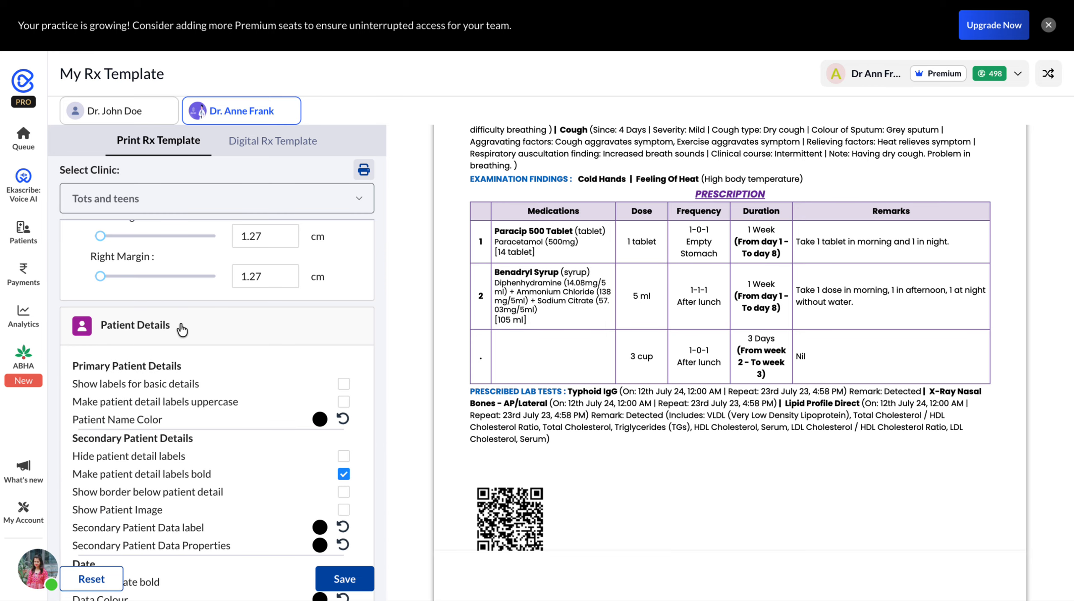
{"action": "scroll", "coordinate": [212, 370], "scroll_direction": "down", "scroll_amount": 2}
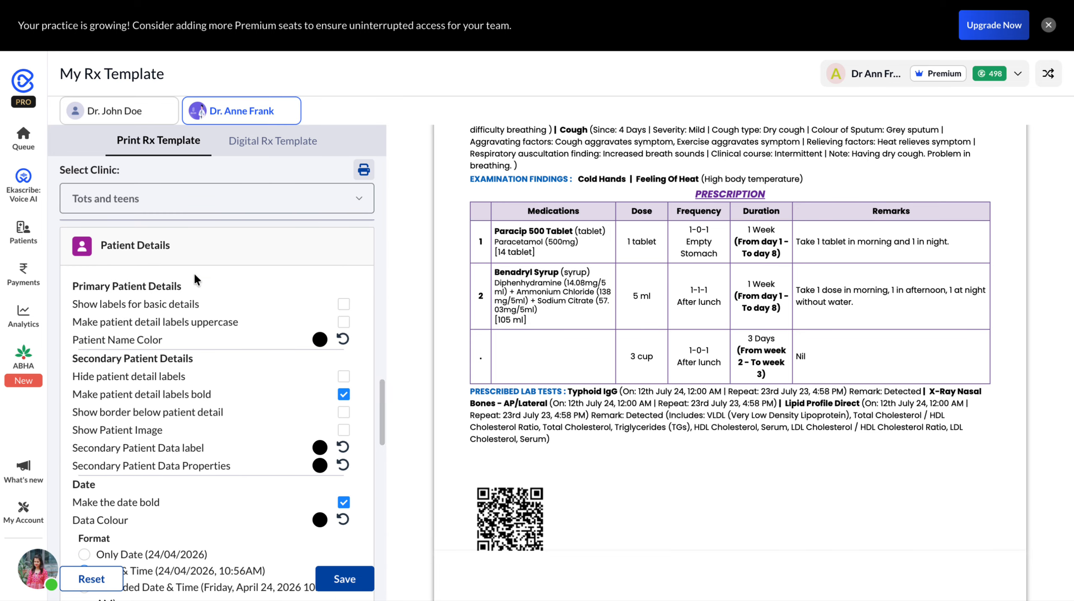
{"action": "left_click", "coordinate": [320, 339]}
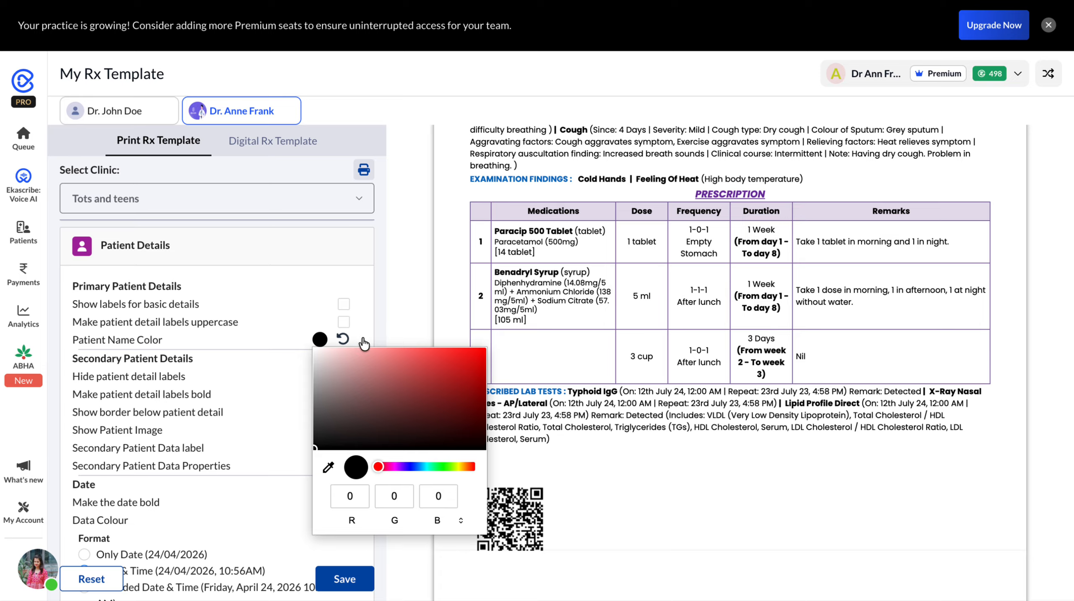
{"action": "left_click", "coordinate": [287, 257]}
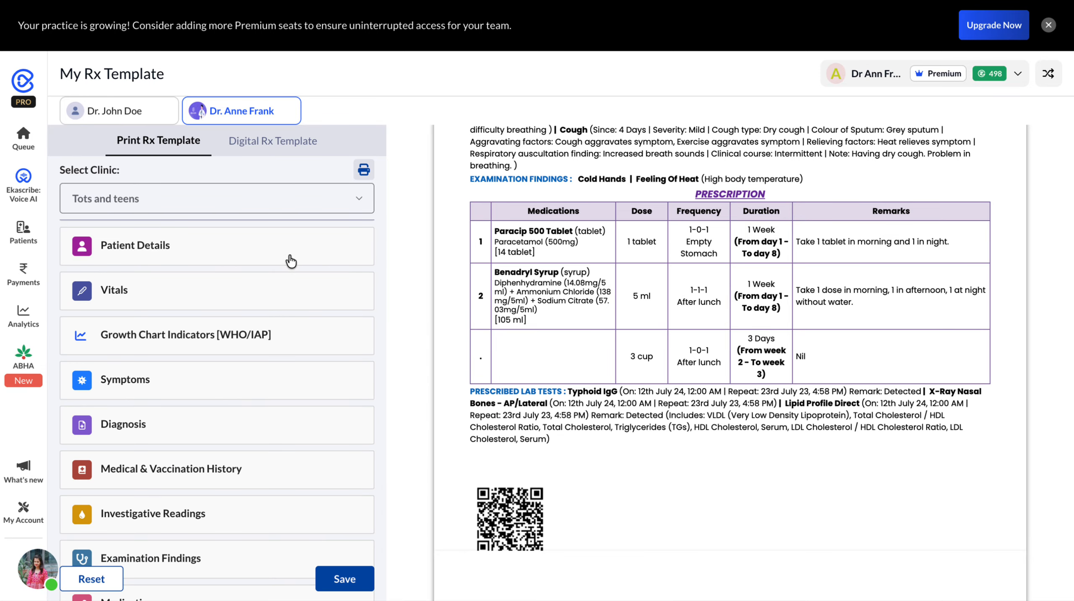
{"action": "scroll", "coordinate": [276, 288], "scroll_direction": "down", "scroll_amount": 9}
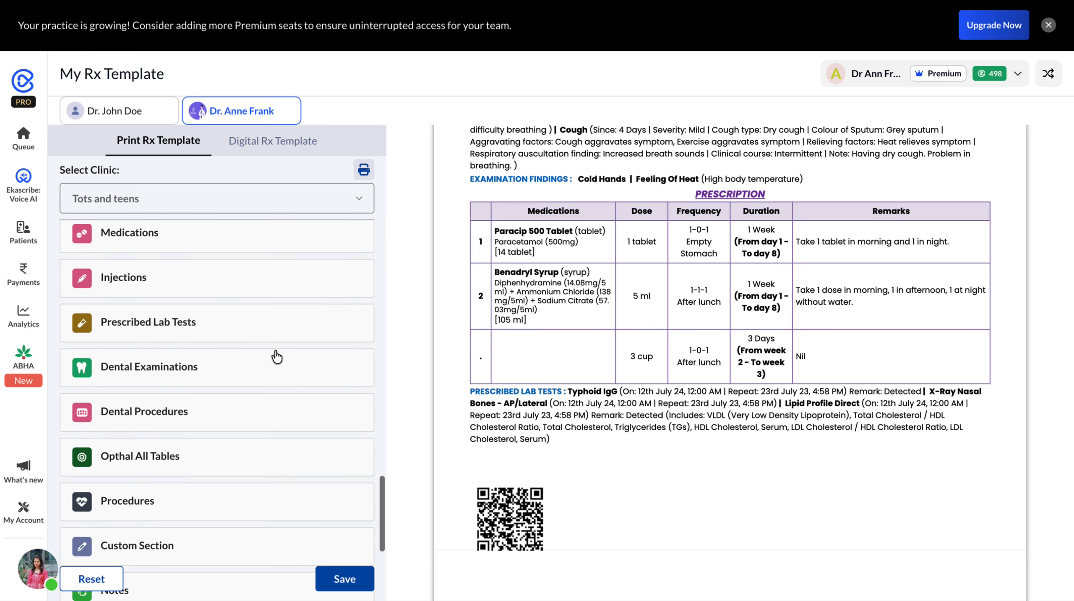